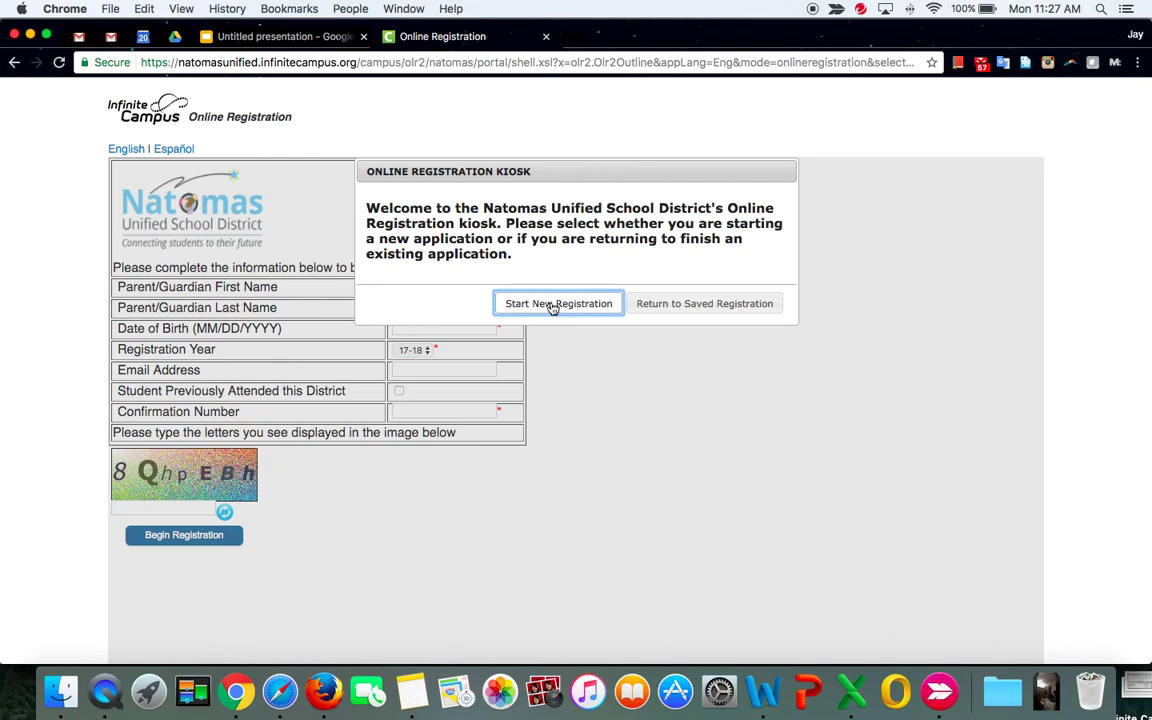
Start a new registration with the guardian's first name, last name and birth date 10/01/1901.
left_click(556, 303)
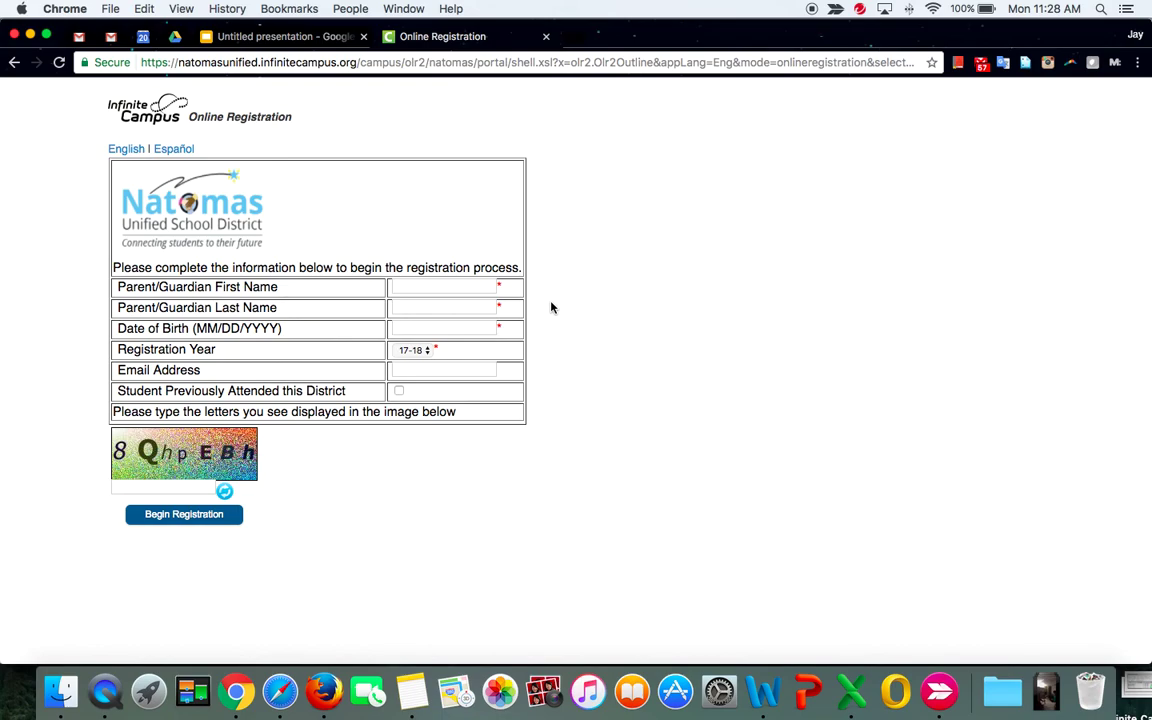
left_click(433, 288)
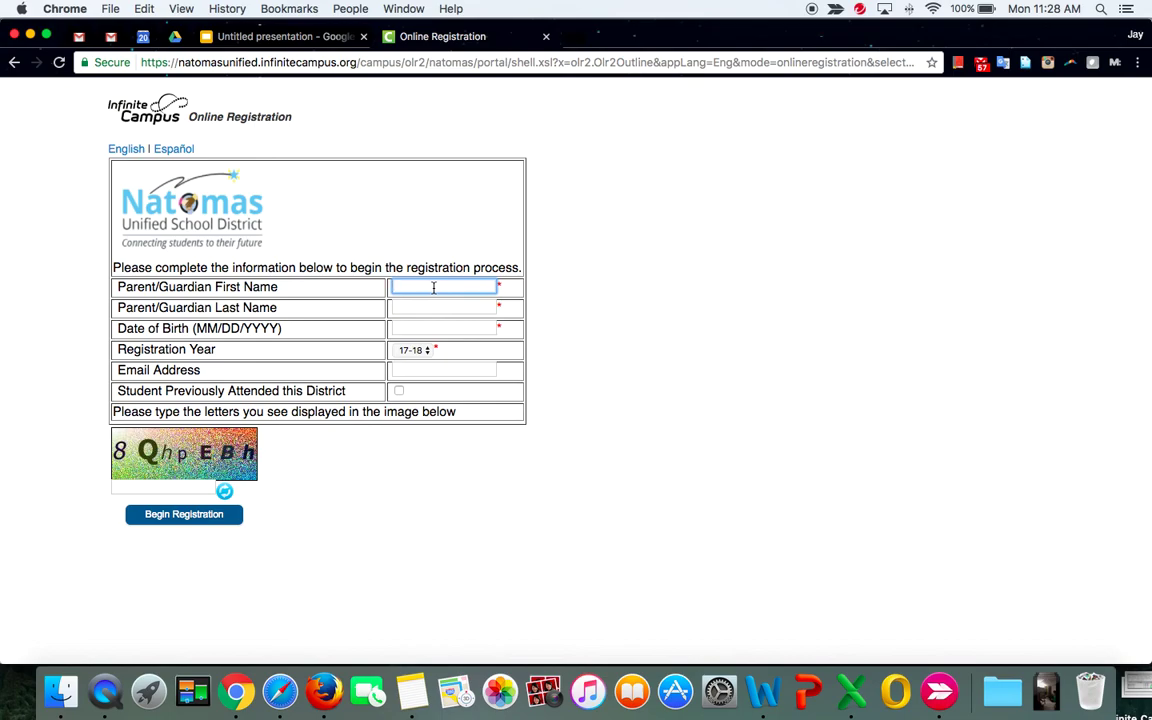
key("Tab")
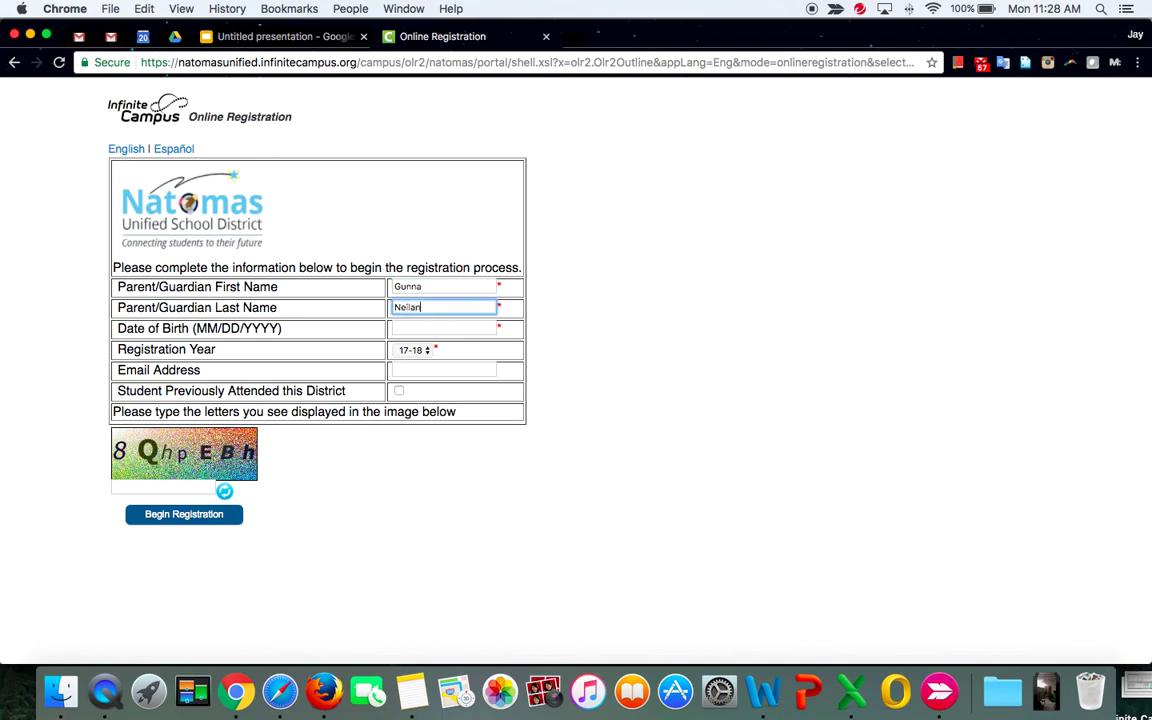
left_click(428, 328)
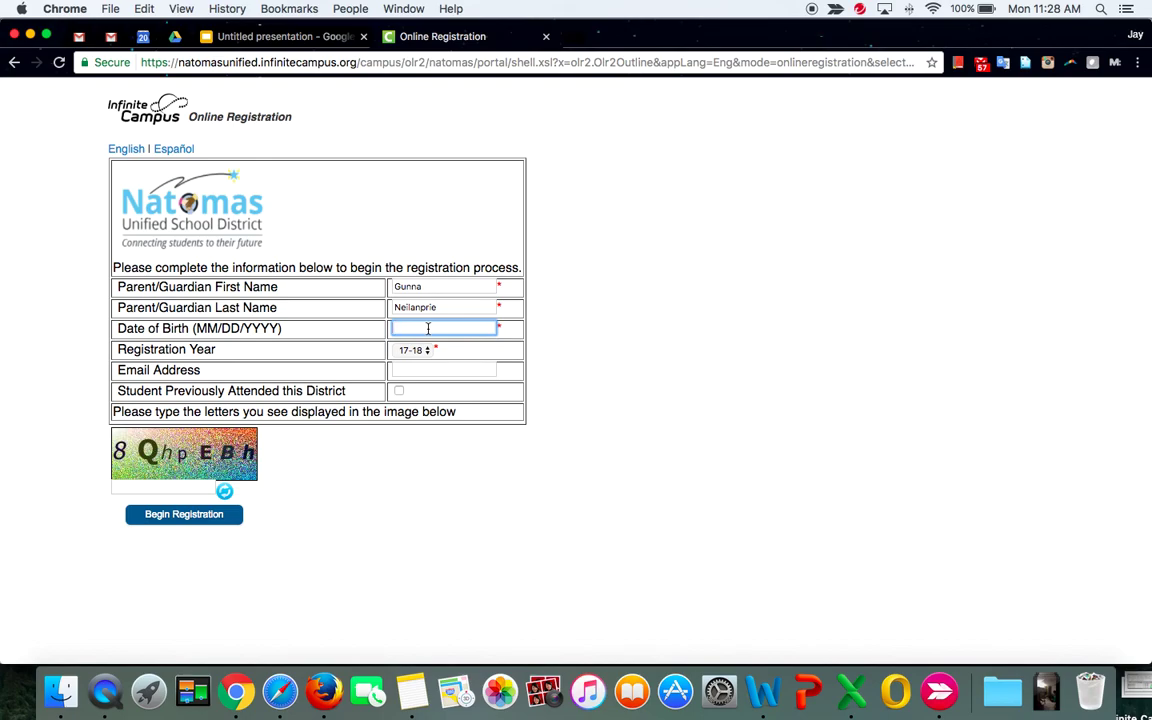
type("10/01/1901")
Enter the guardian's e-mail address and the image-verification letters, correcting the first character.
left_click(416, 371)
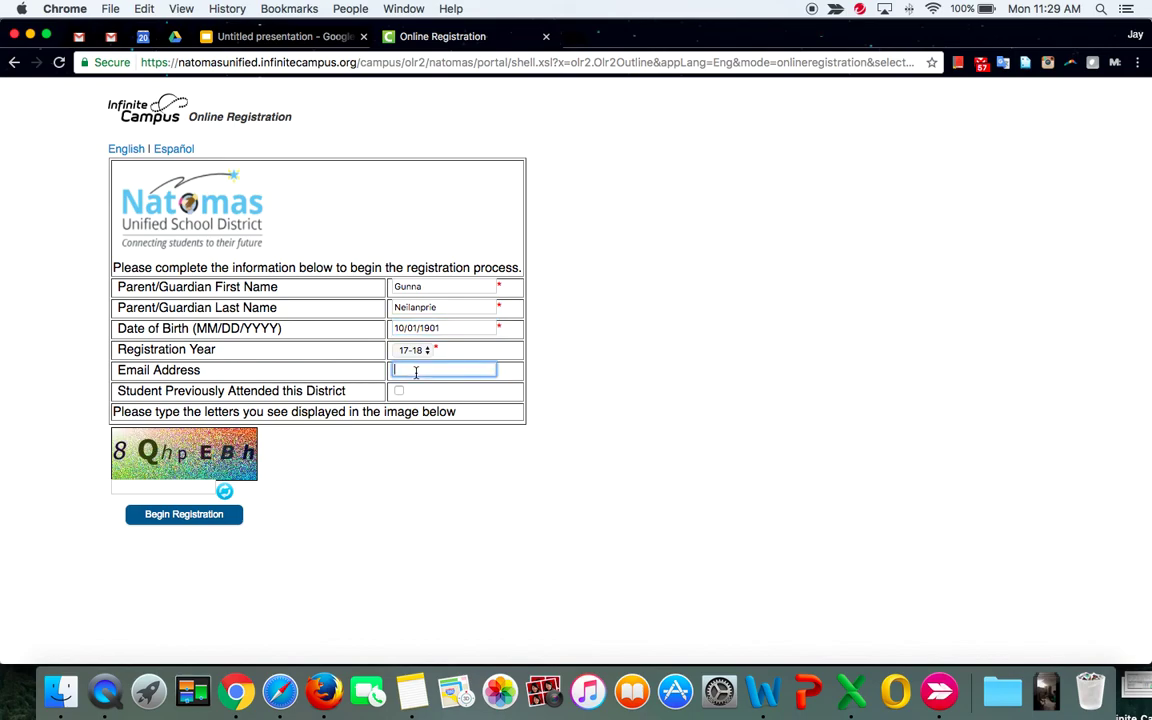
type("gunna@nomail.non")
left_click(151, 487)
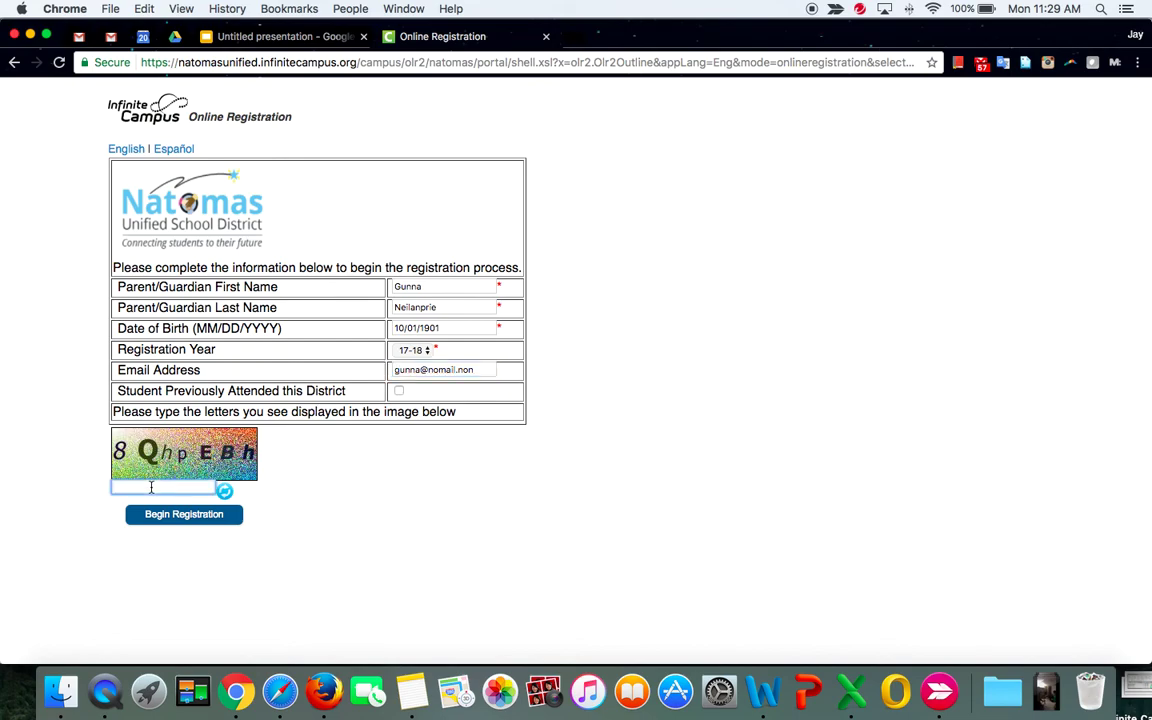
type("8QhpEBh")
left_click(118, 487)
key("BackSpace")
type("8")
Begin the registration and acknowledge the confirmation-number note.
left_click(203, 516)
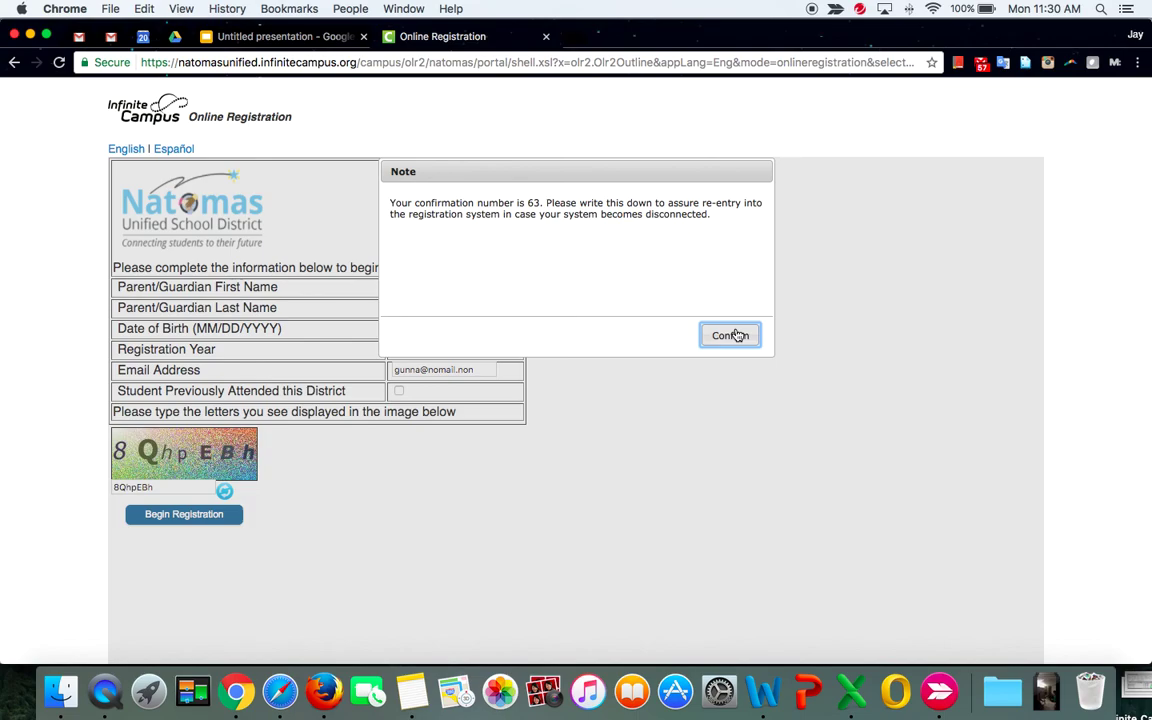
left_click(733, 336)
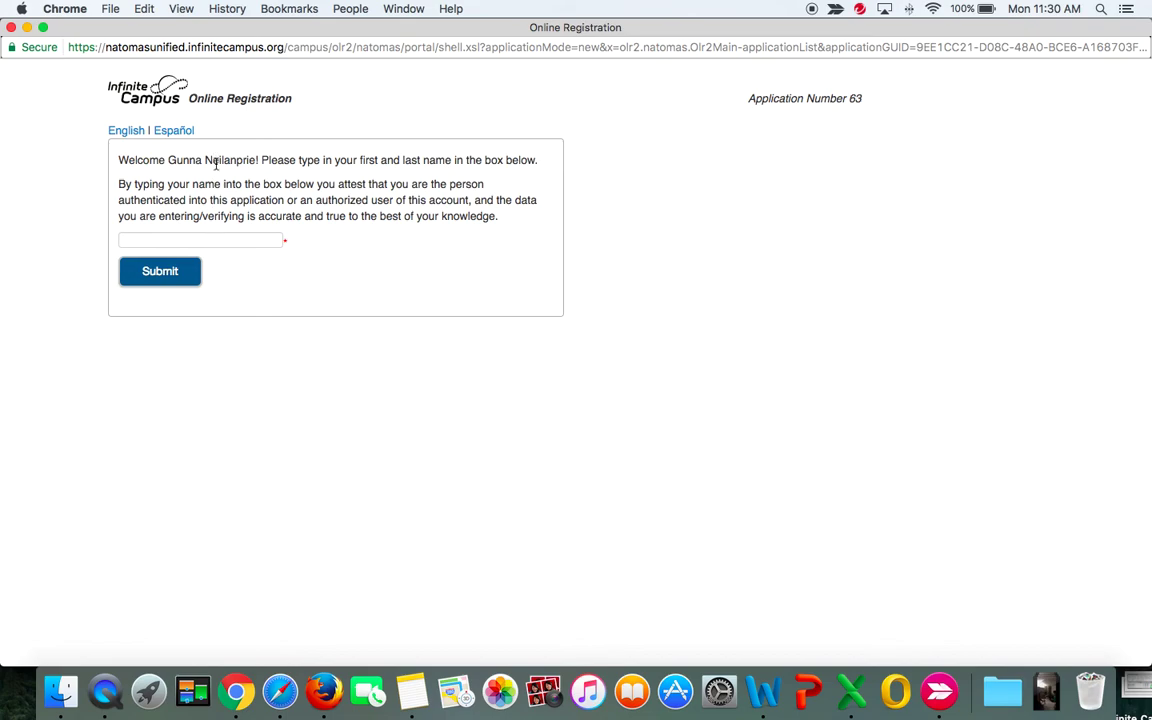
Submit the attestation with the guardian's full name and begin the registration steps.
left_click(212, 239)
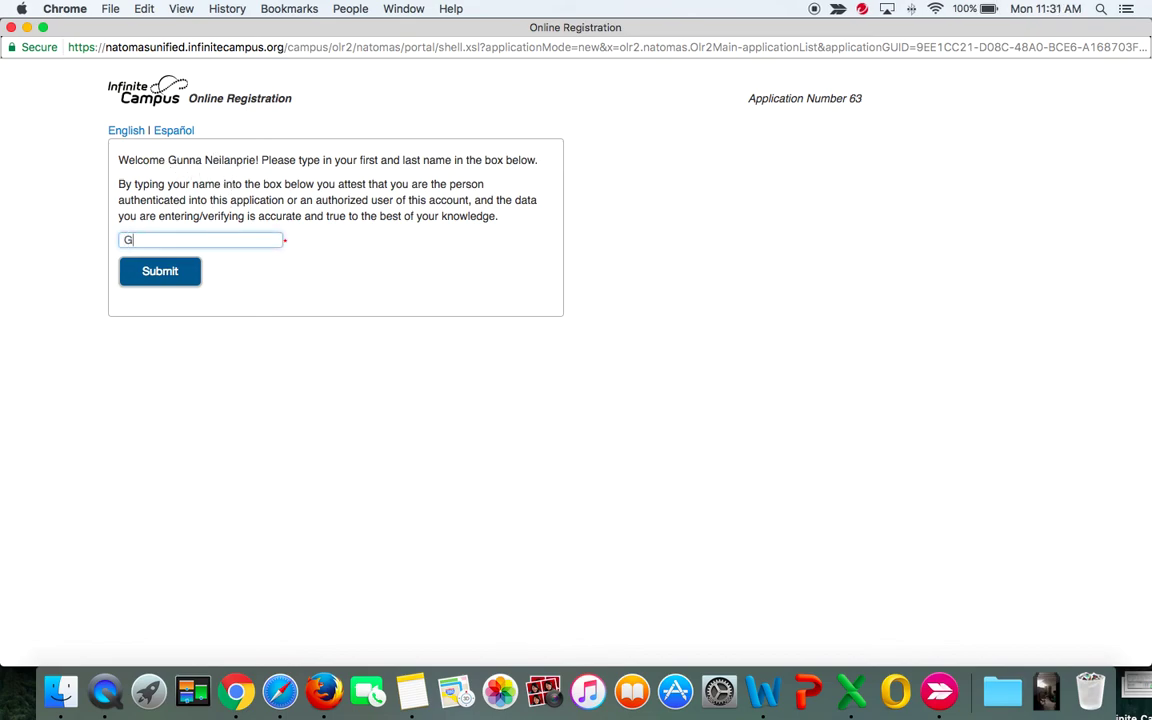
left_click(161, 276)
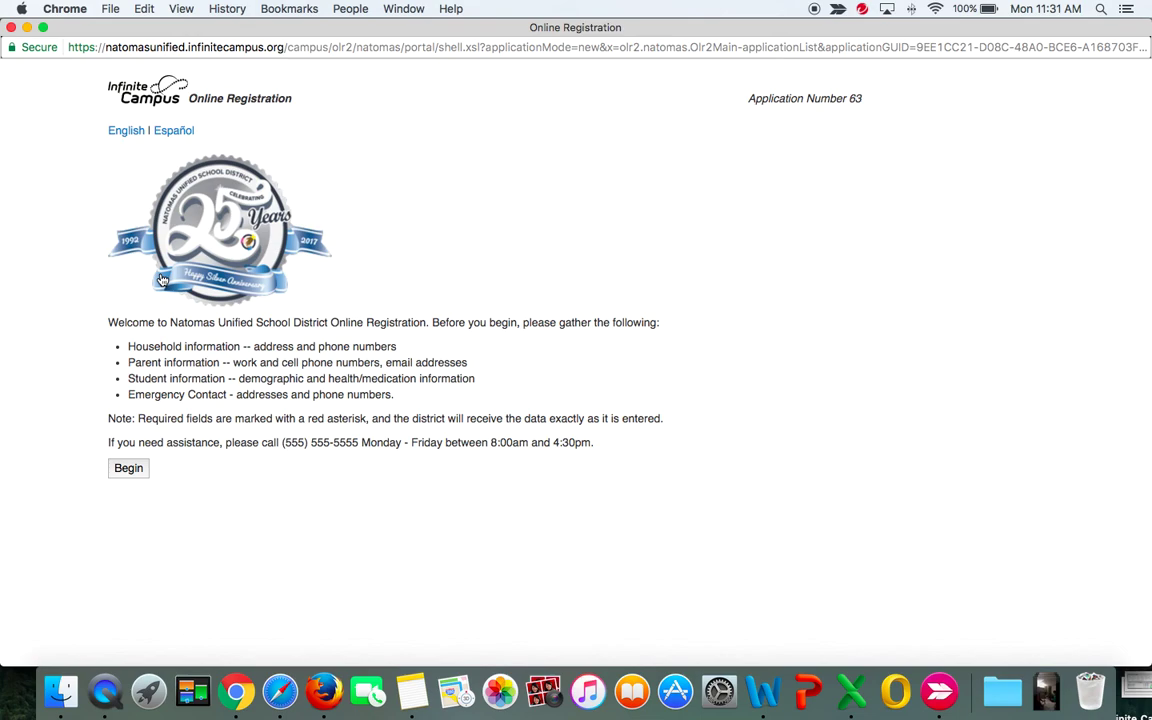
left_click(128, 470)
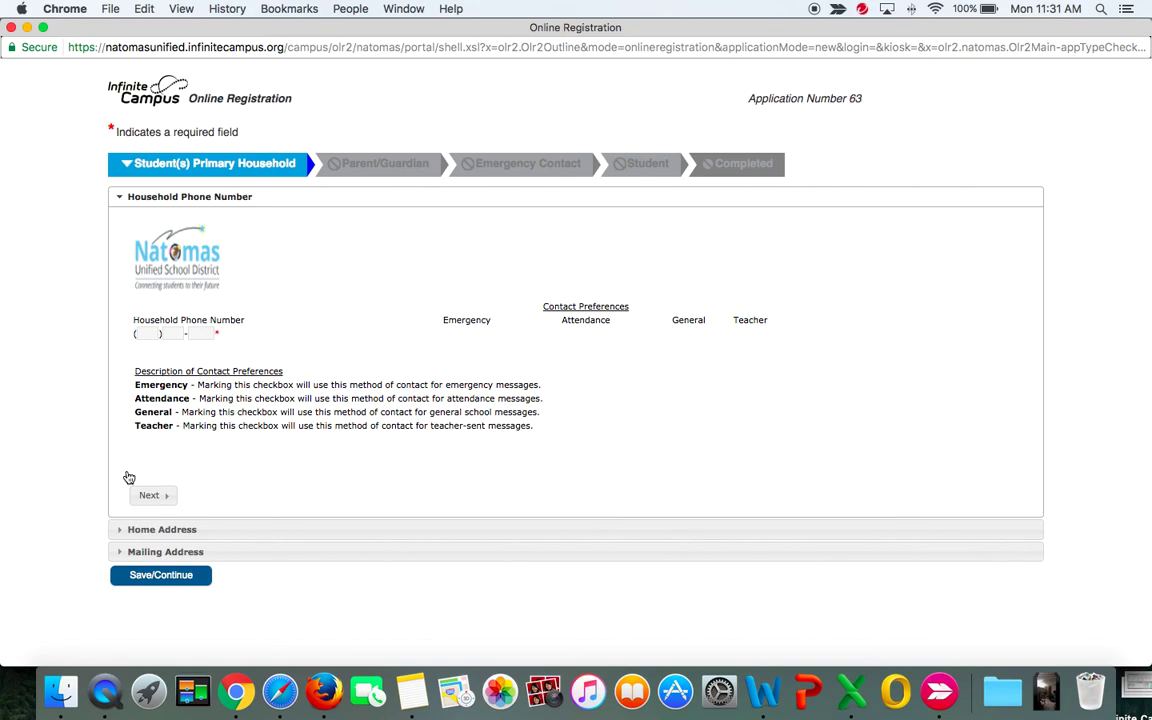
Enter the household phone number and continue to the Home Address section.
left_click(143, 333)
type("555) 000 -")
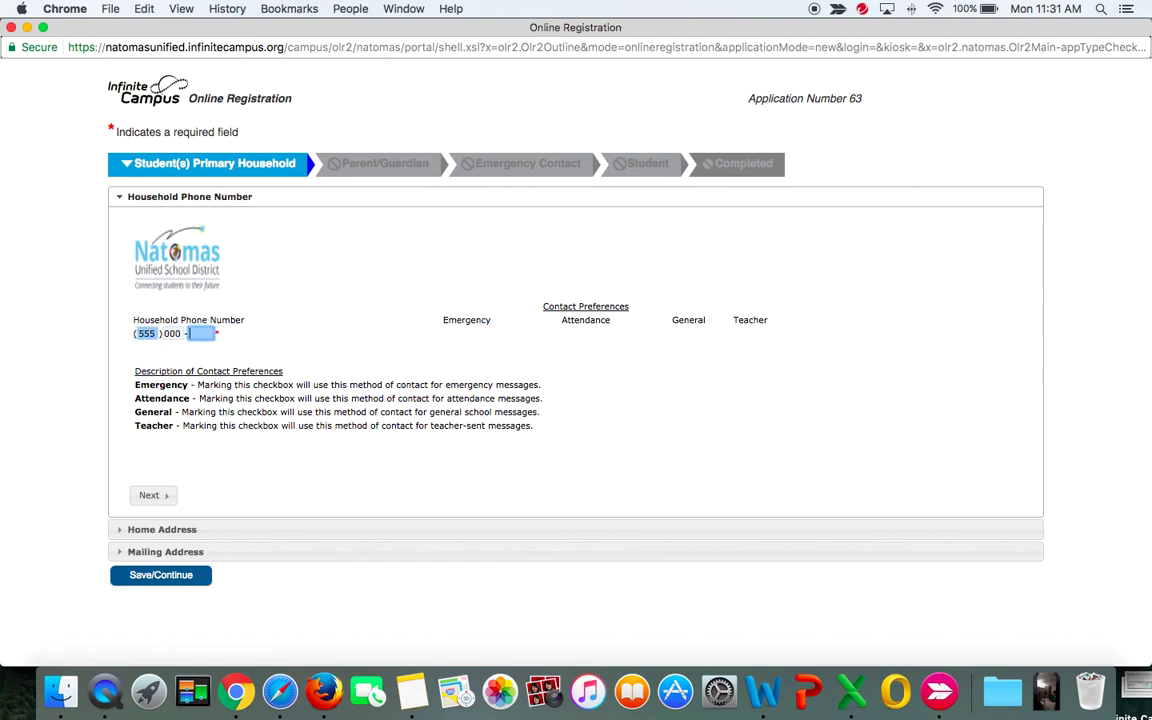
type(" 0101")
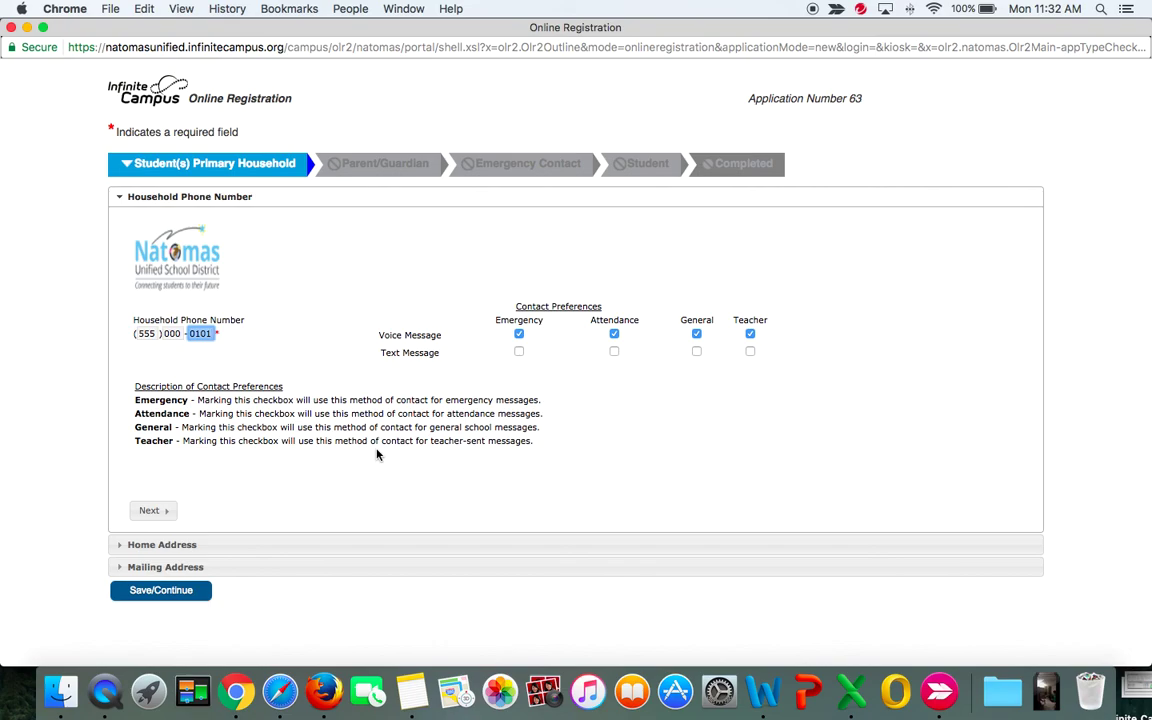
left_click(150, 512)
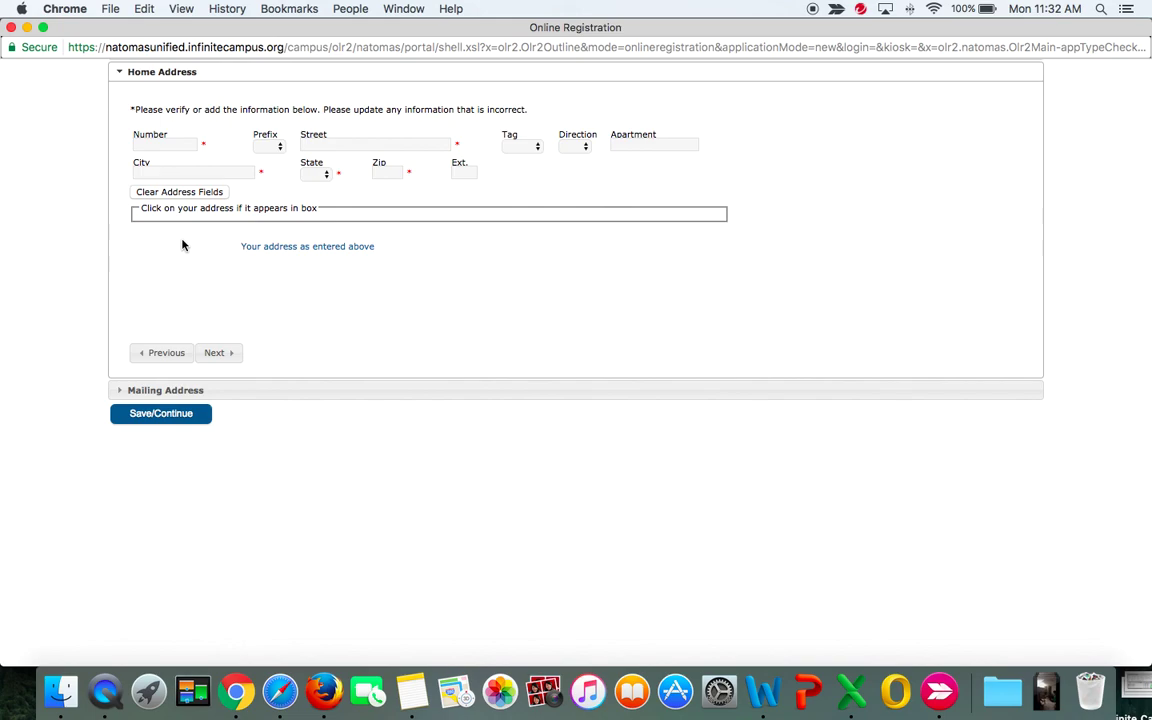
Enter a house number and street name and accept the suggested Blvd address.
left_click(166, 172)
left_click(166, 145)
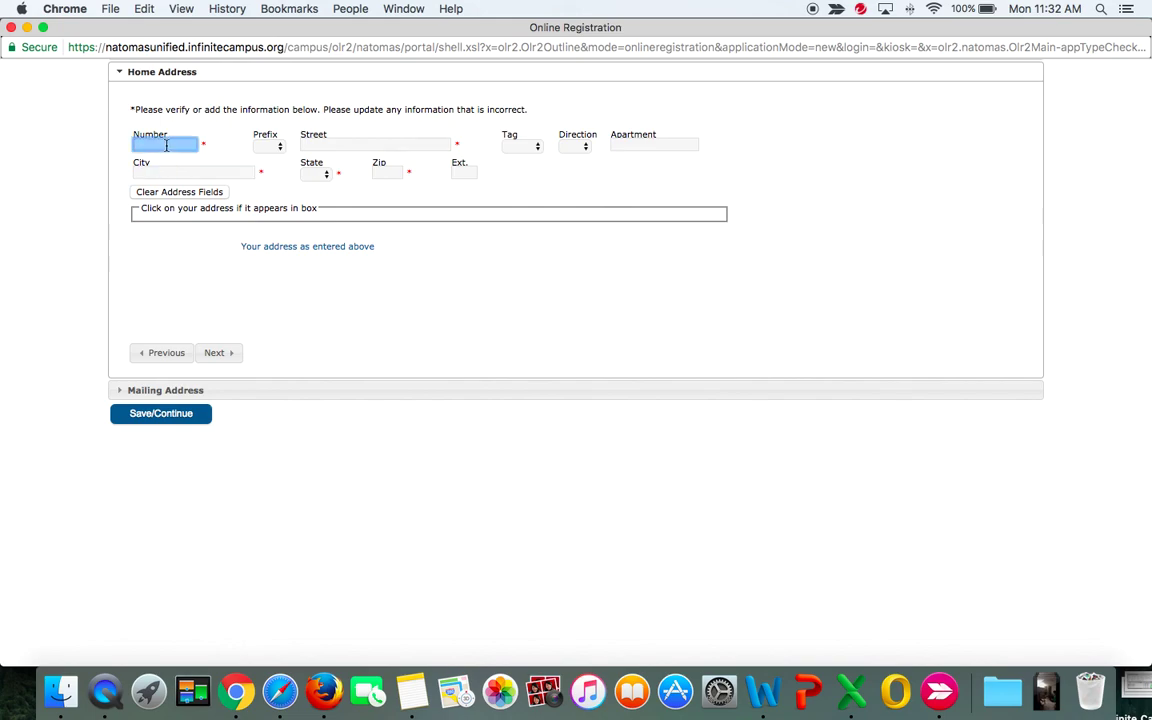
key("Tab")
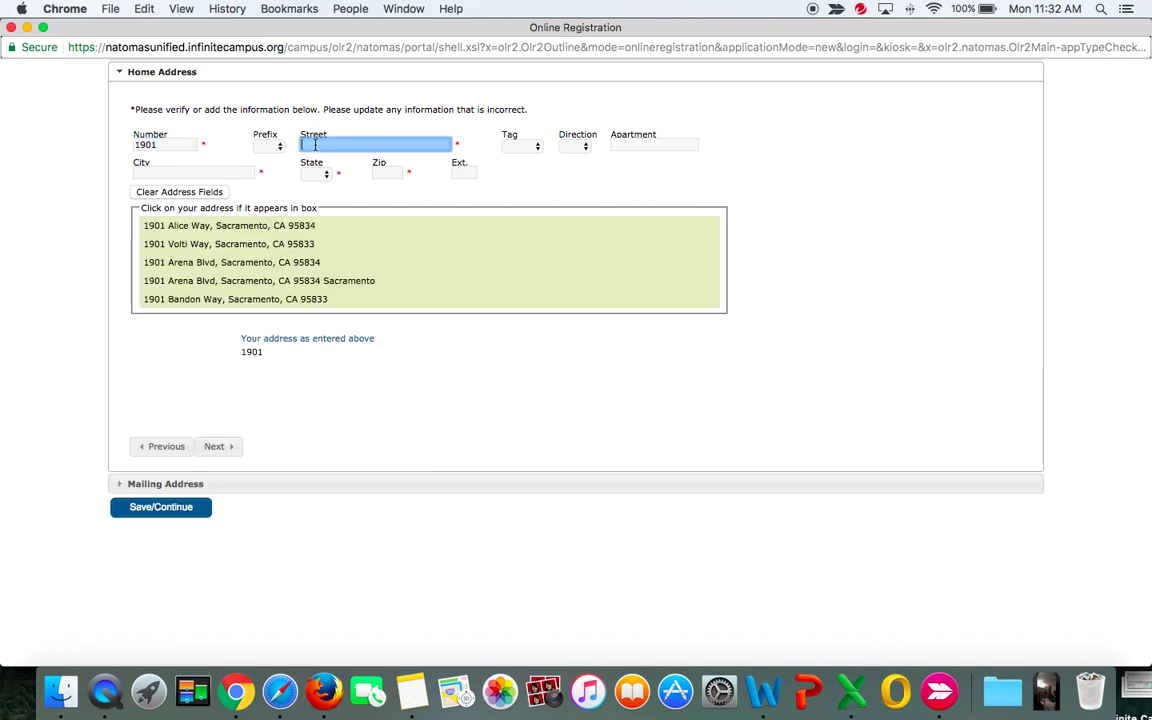
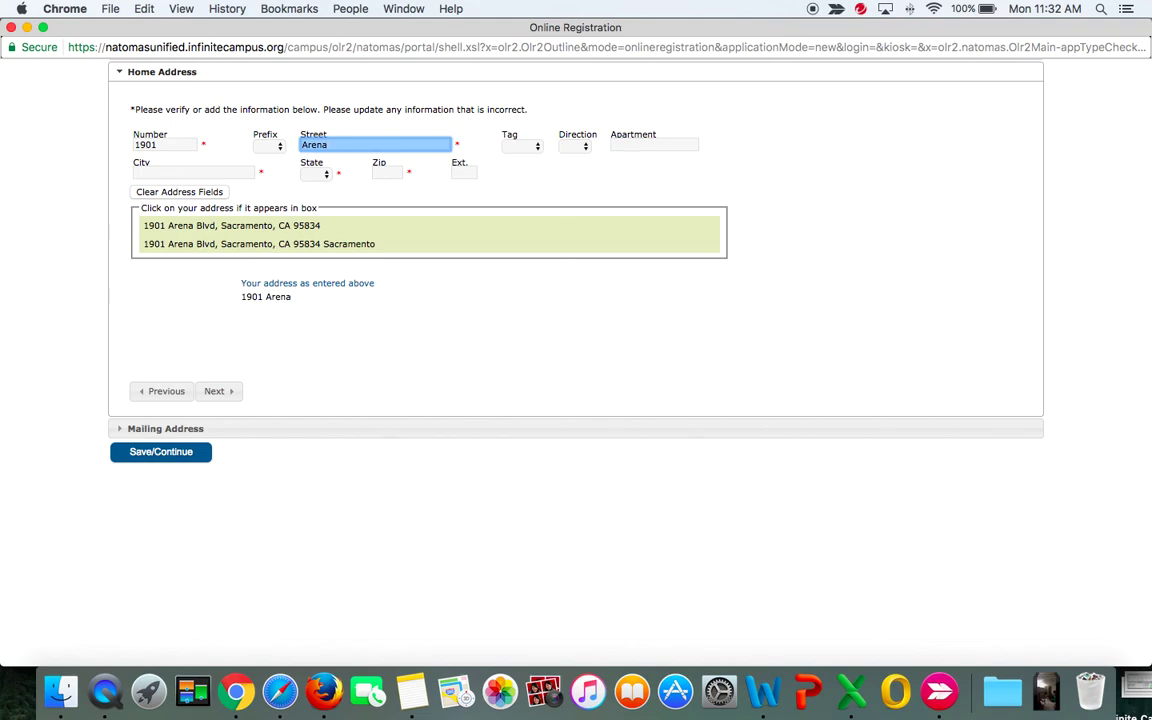
left_click(283, 245)
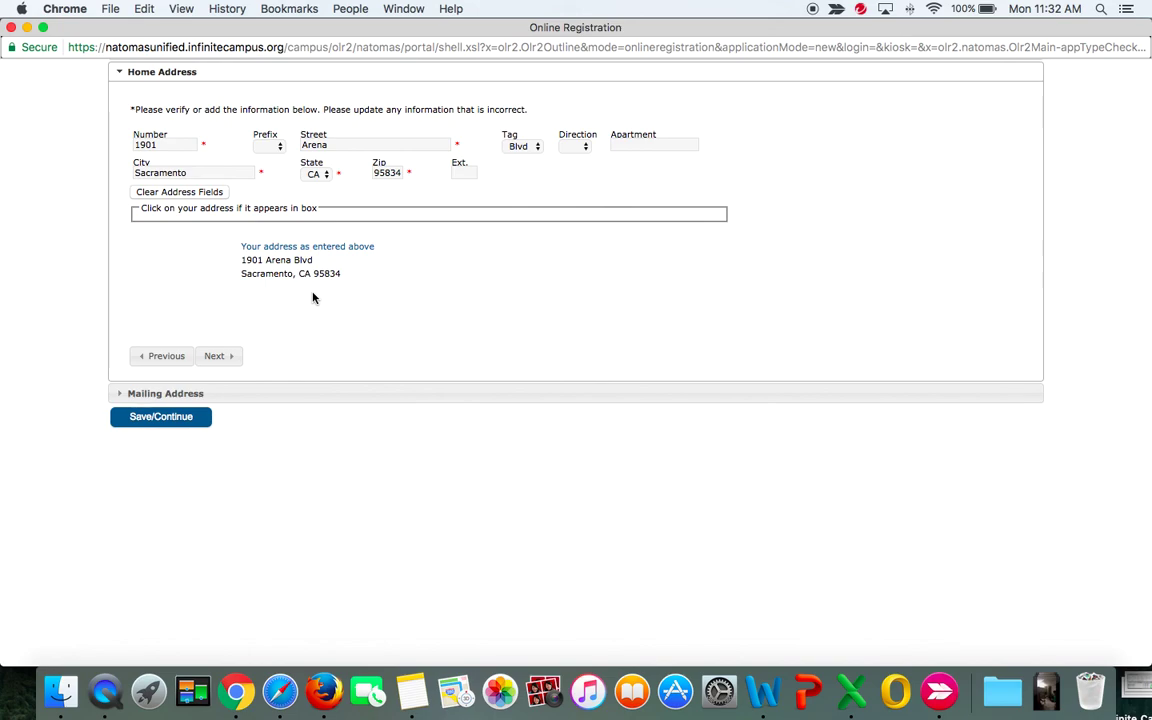
Replace the house number and street name, and change the street type to St.
double_click(172, 146)
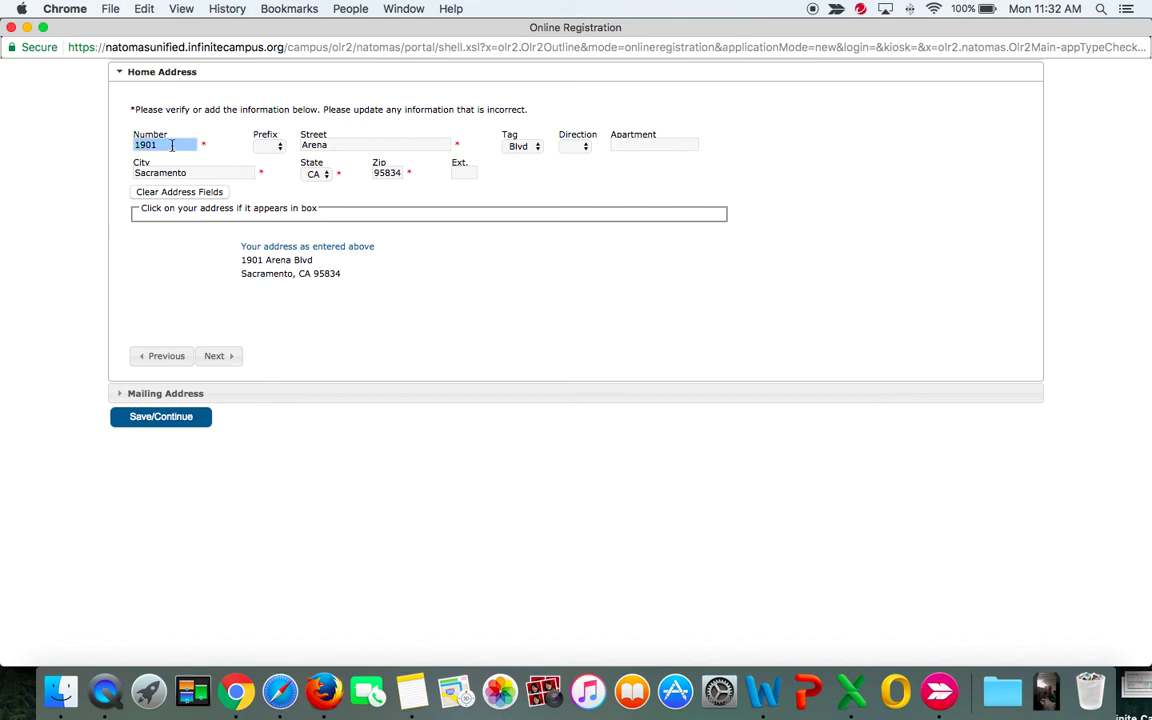
key("BackSpace")
double_click(322, 145)
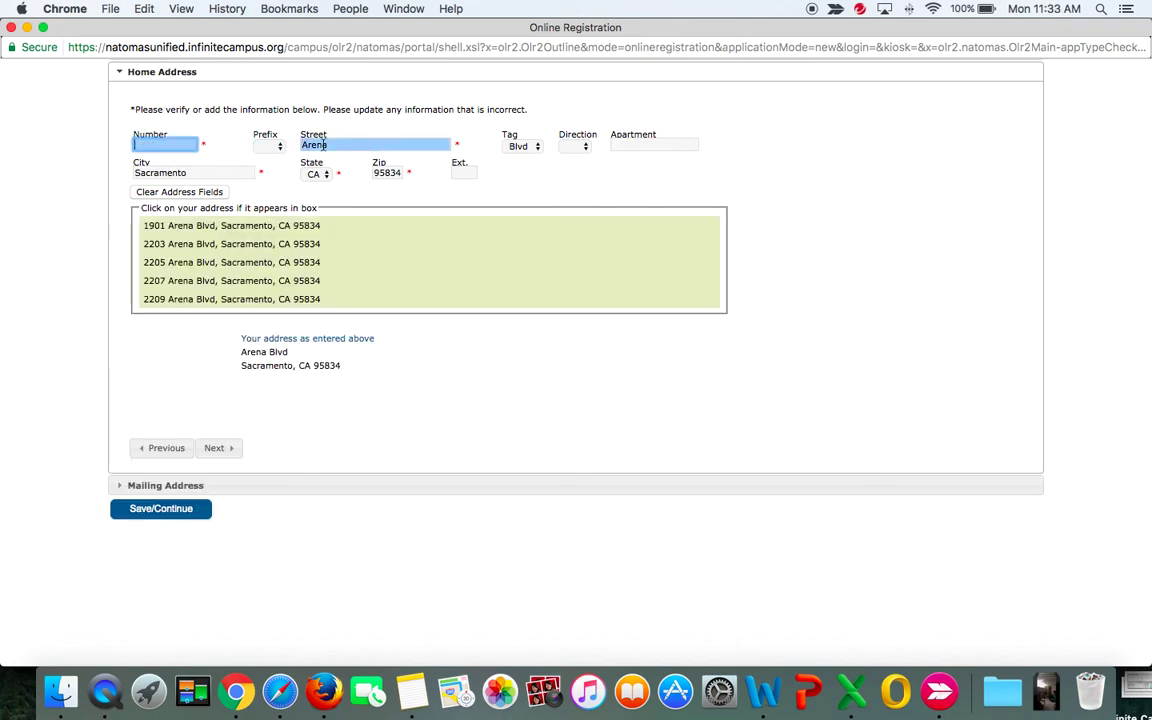
key("BackSpace")
left_click(185, 143)
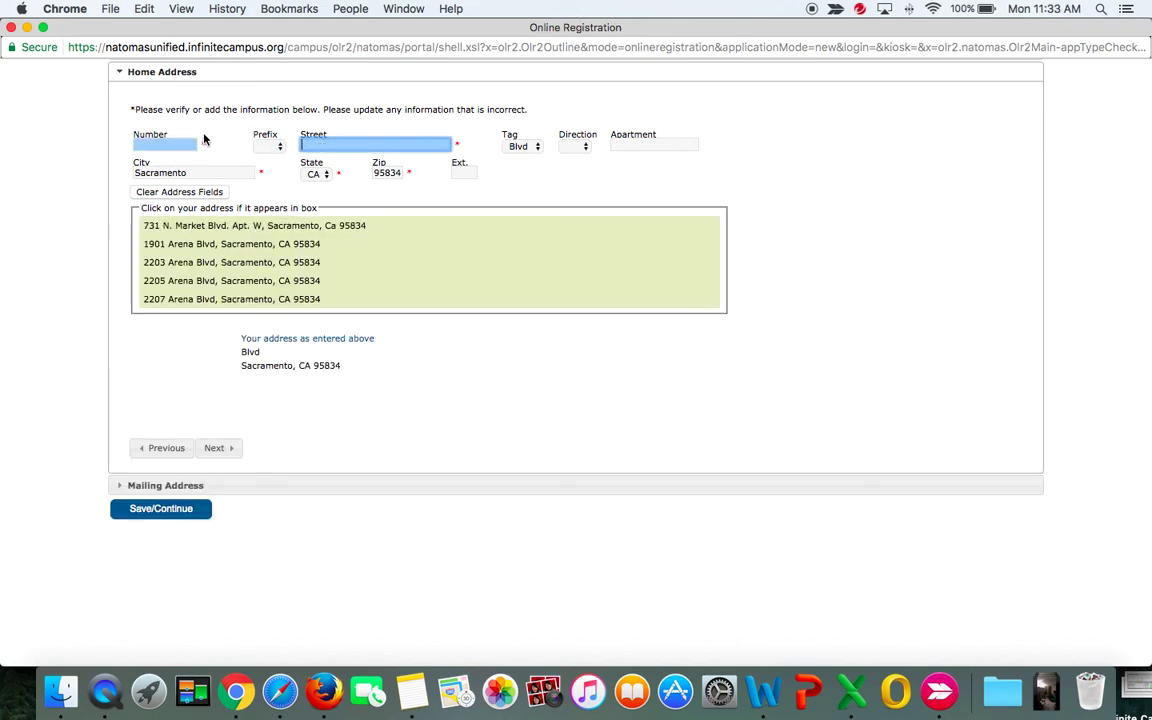
type("3920")
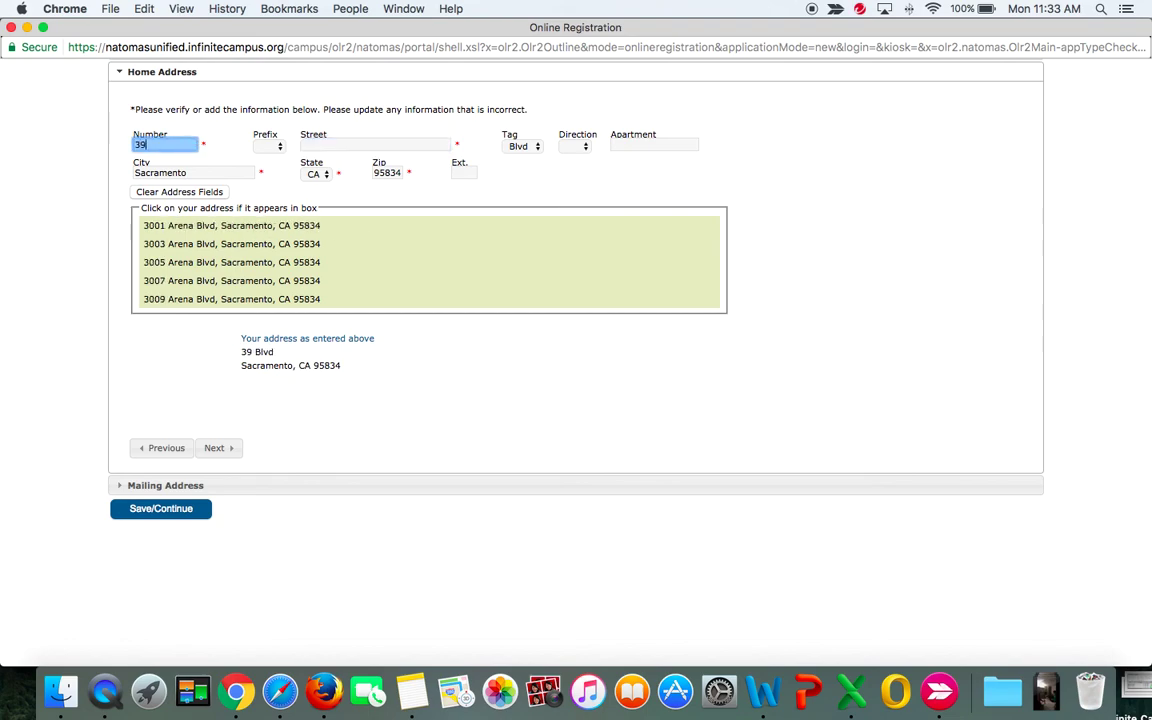
left_click(322, 142)
type("j")
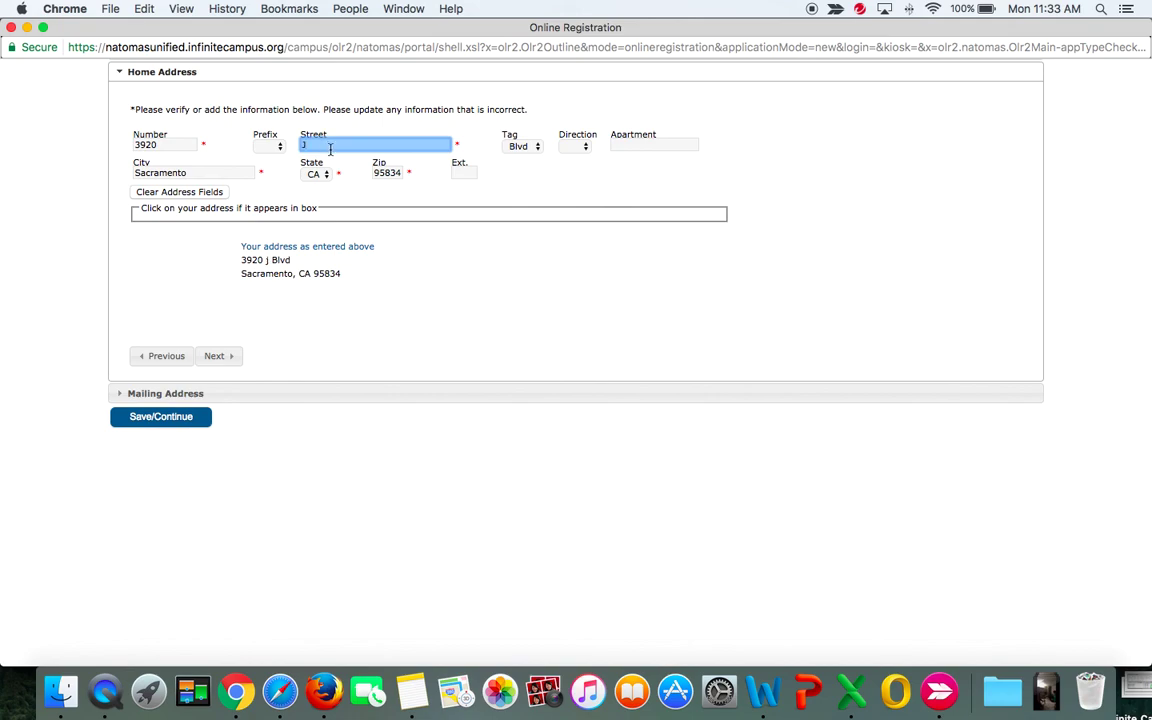
left_click(528, 147)
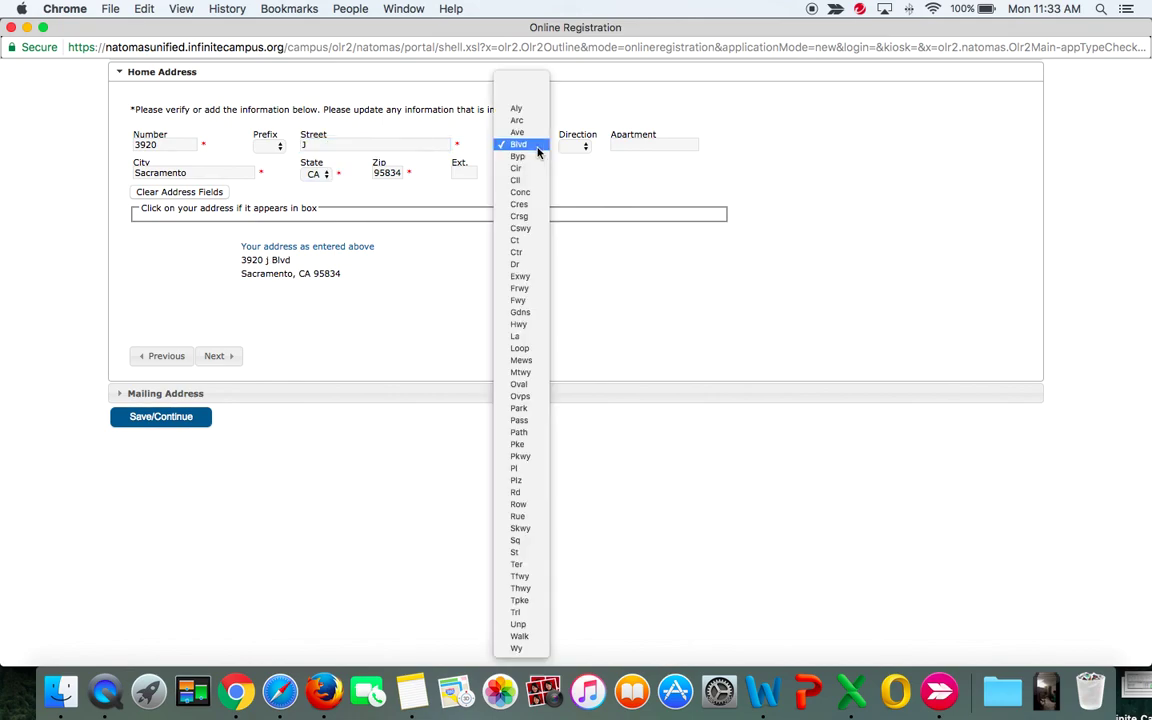
left_click(515, 552)
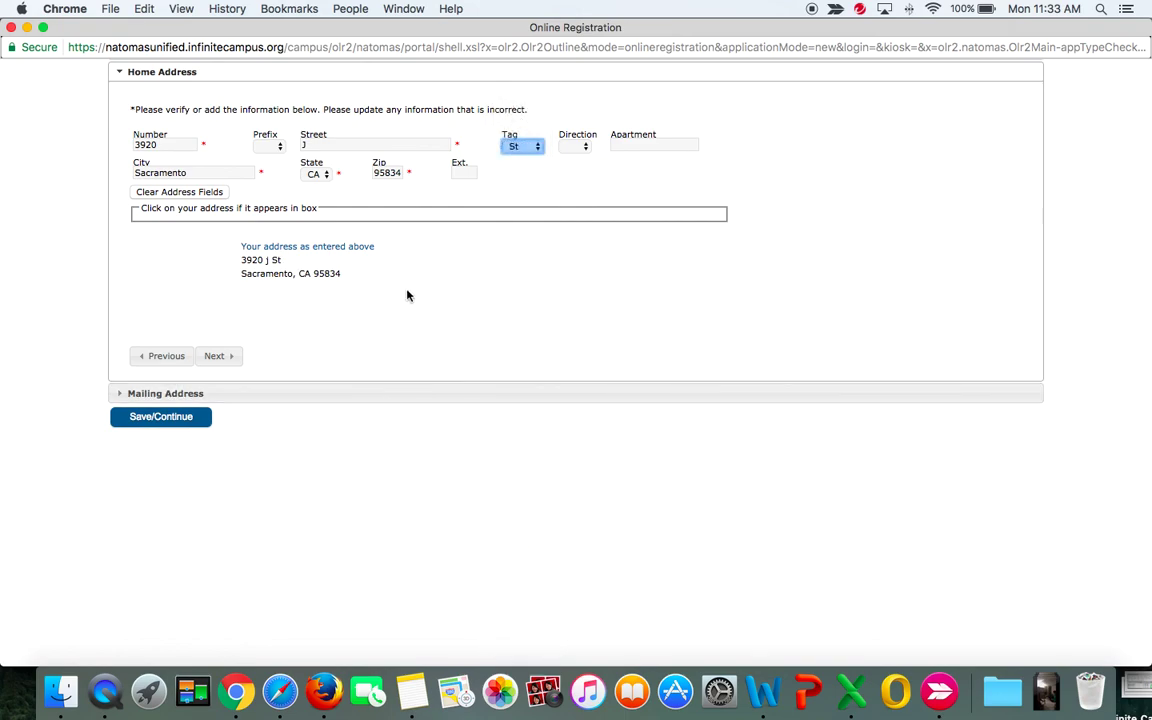
Review the address suggestions, then delete the street name from the home address.
left_click(328, 144)
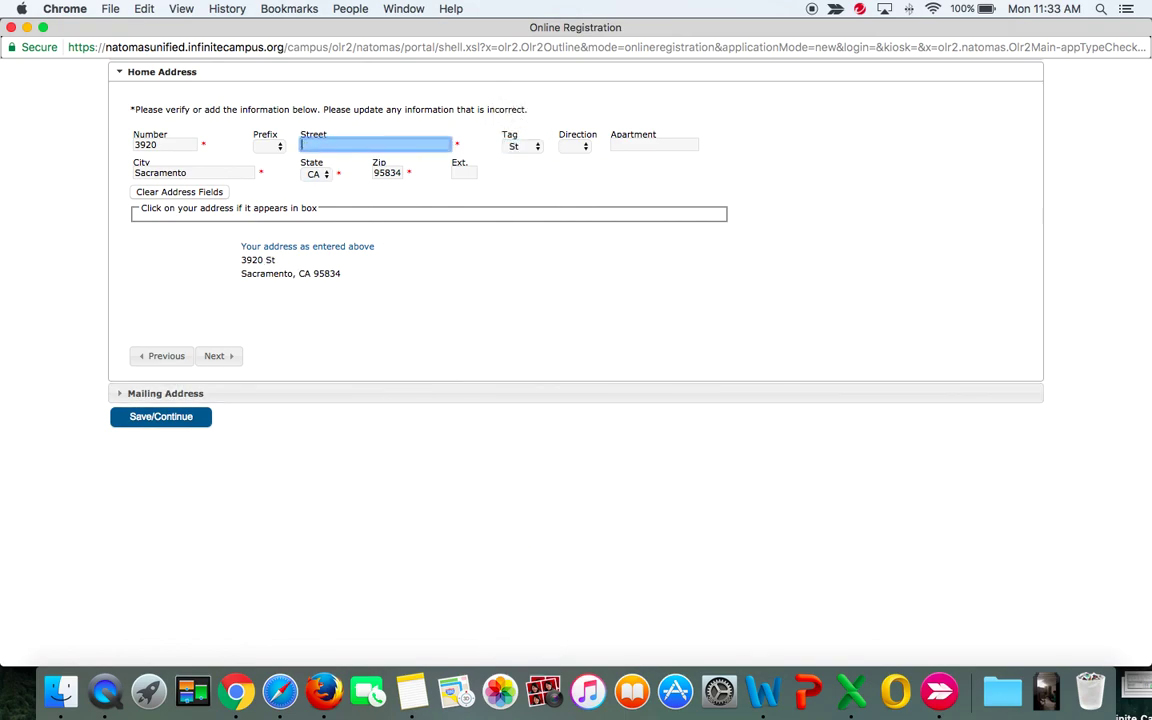
left_click(419, 334)
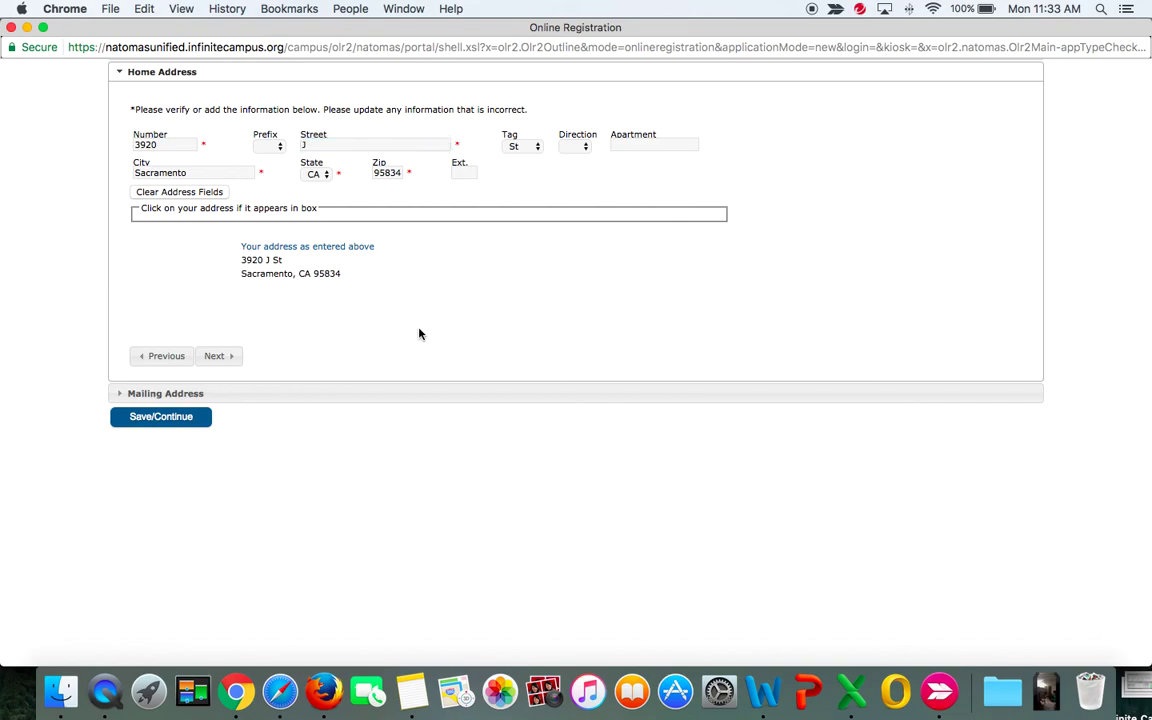
double_click(397, 173)
left_click(392, 198)
double_click(140, 144)
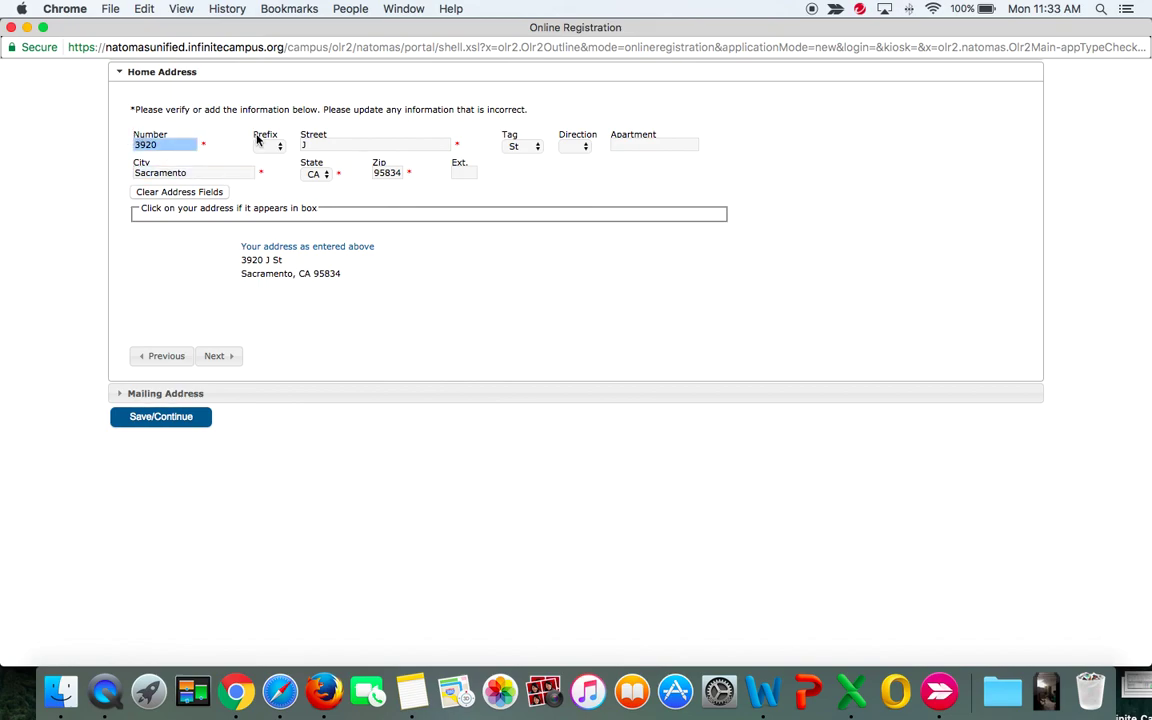
left_click(303, 196)
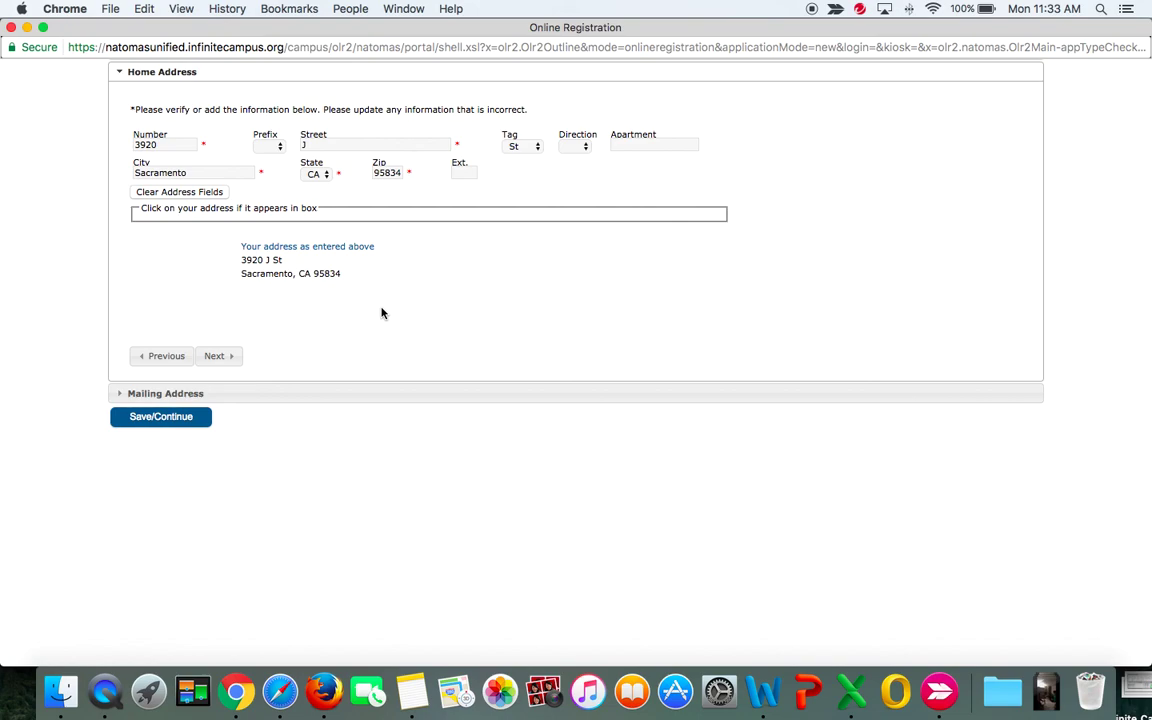
triple_click(334, 148)
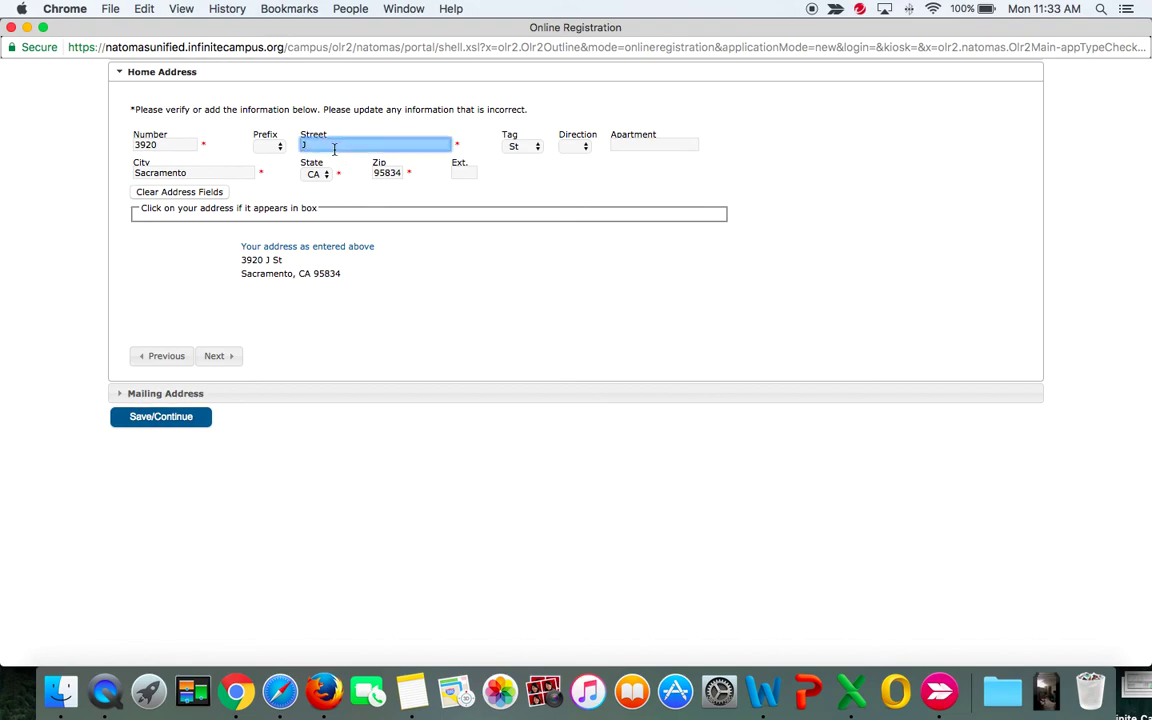
key("BackSpace")
left_click(516, 146)
mouse_move(529, 10)
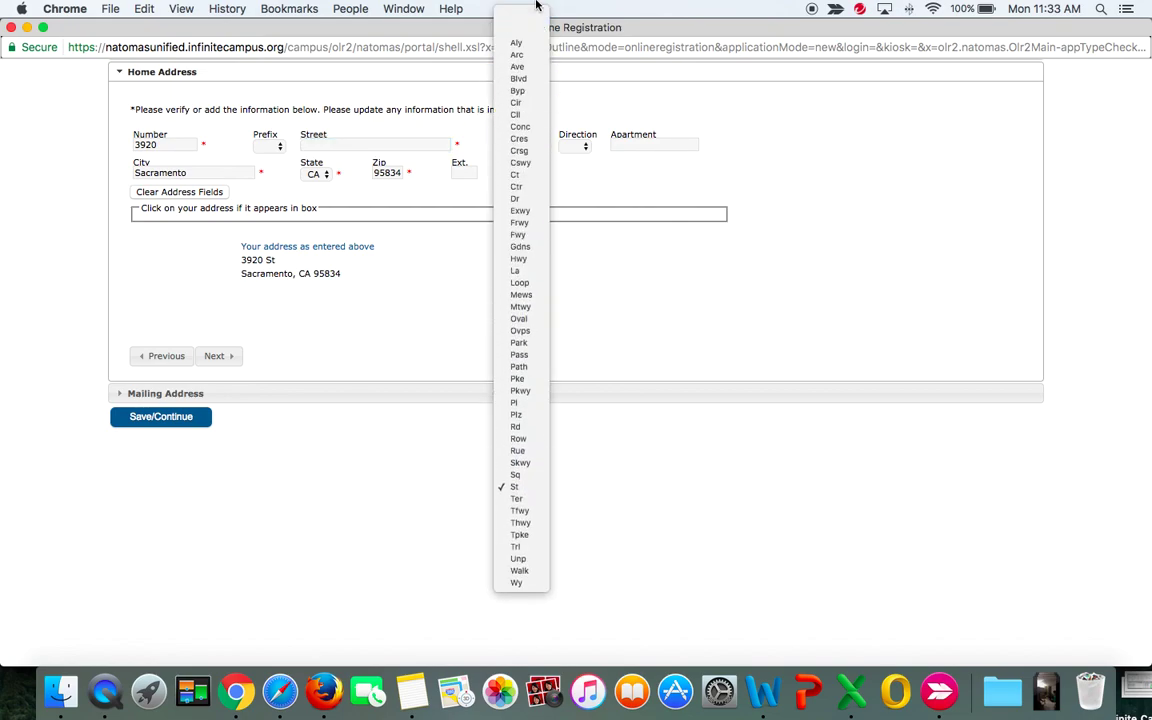
Clear the street type, change the house number and street name, and remove the apartment number.
left_click(519, 30)
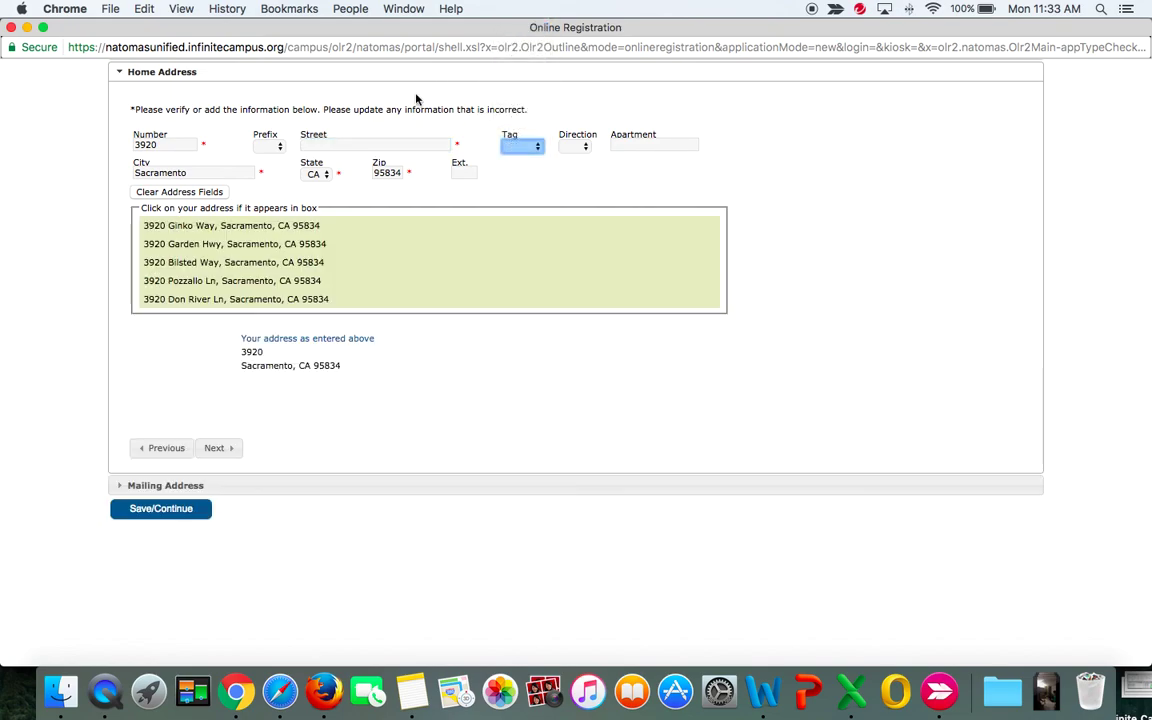
double_click(173, 149)
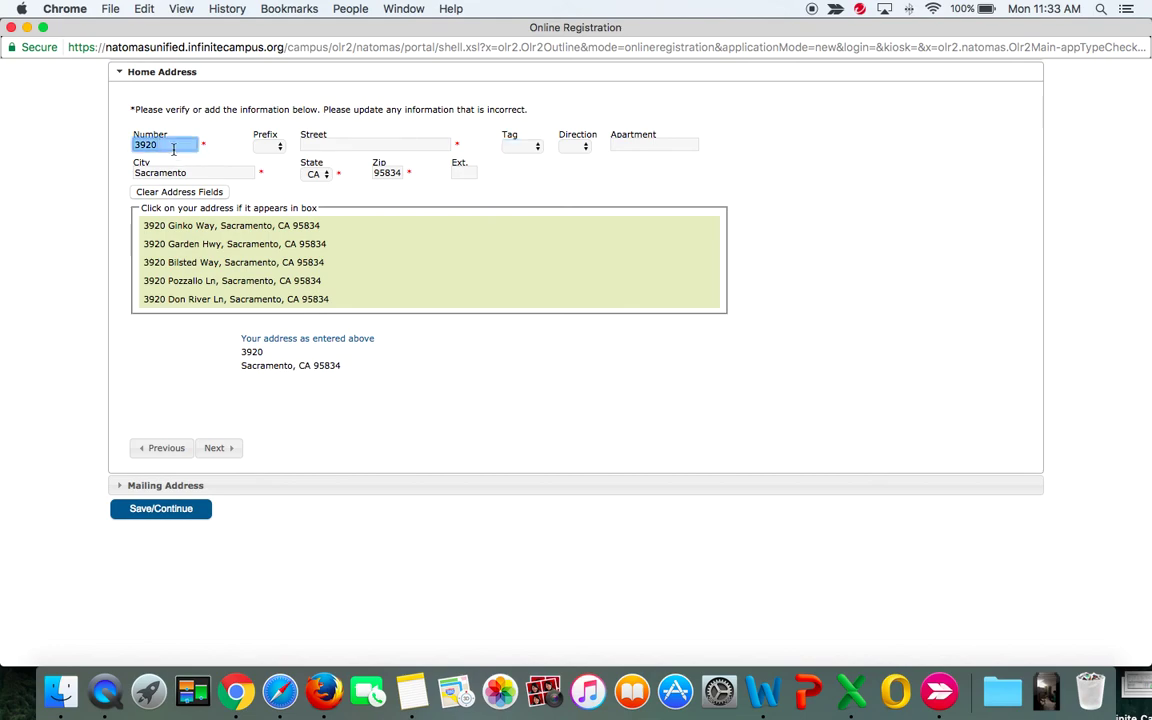
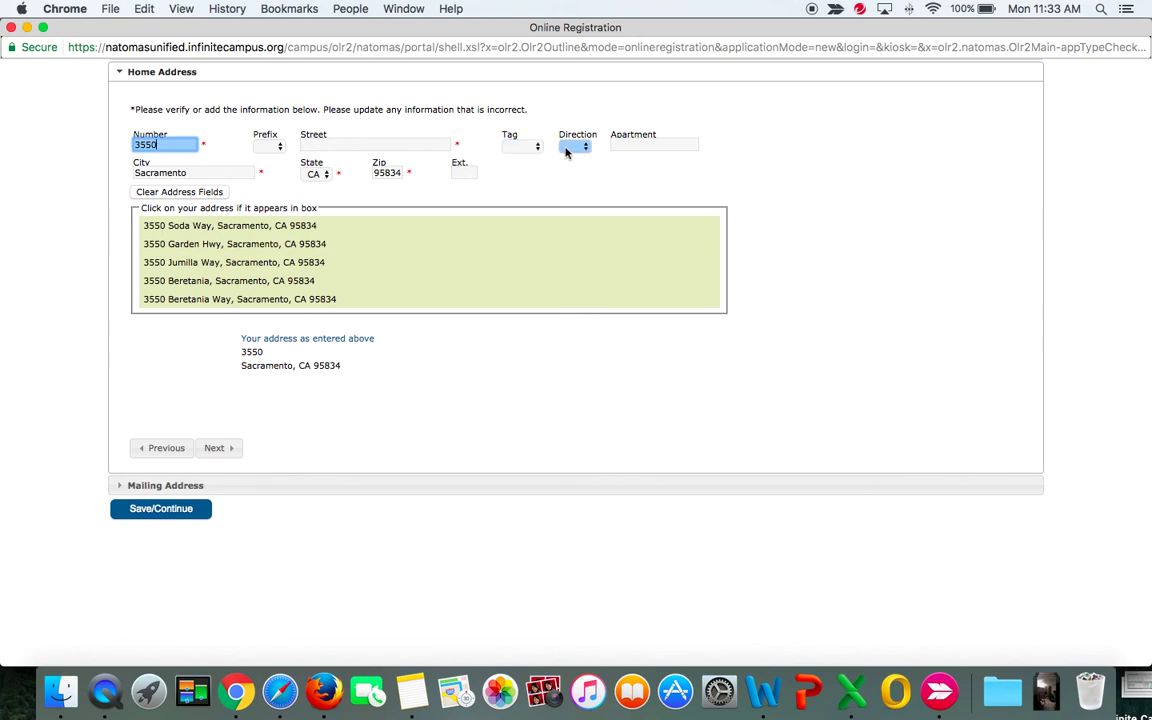
left_click(639, 146)
type("121")
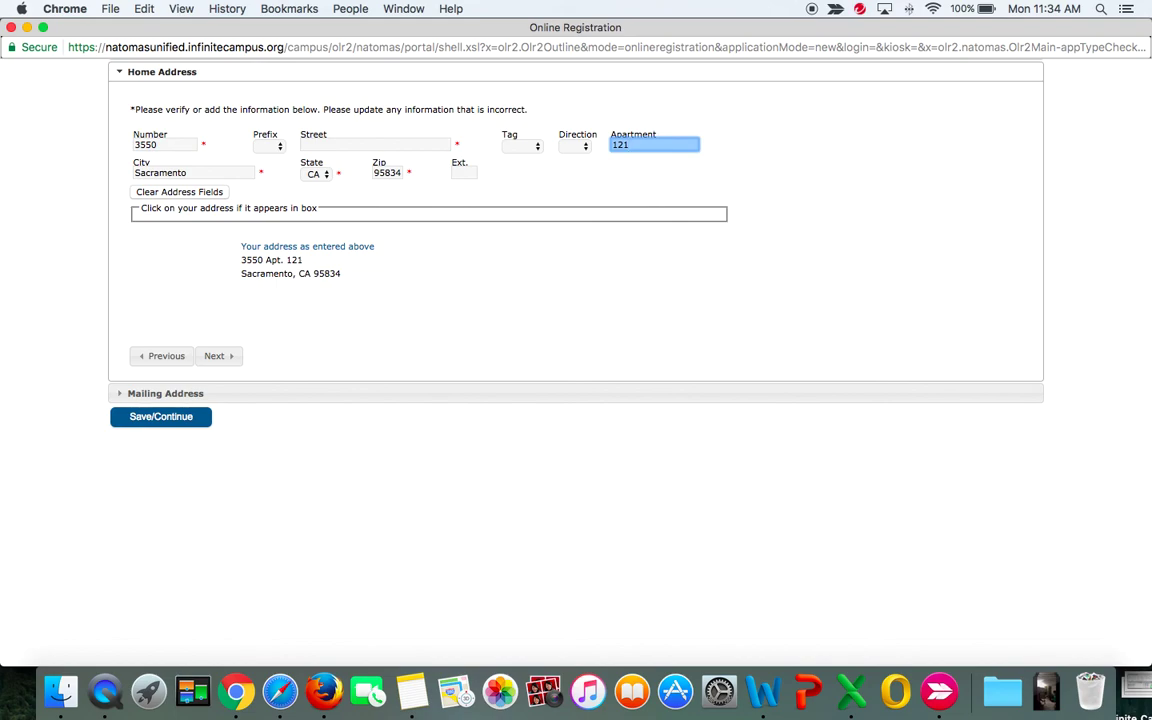
left_click(440, 145)
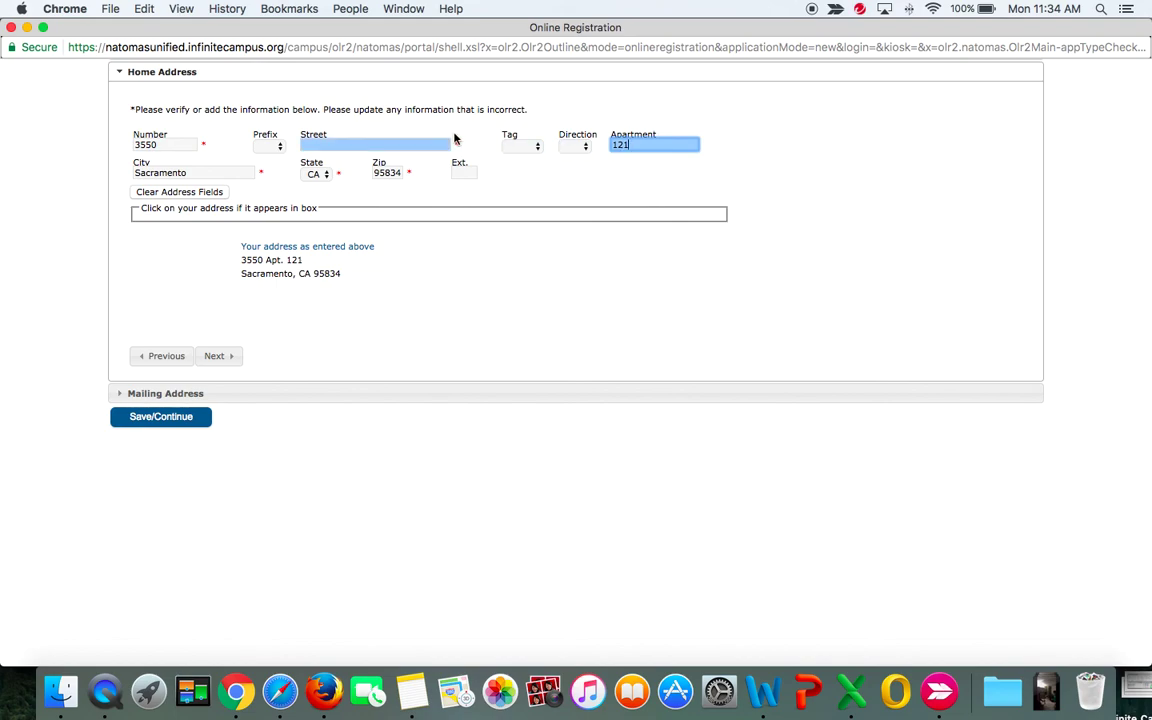
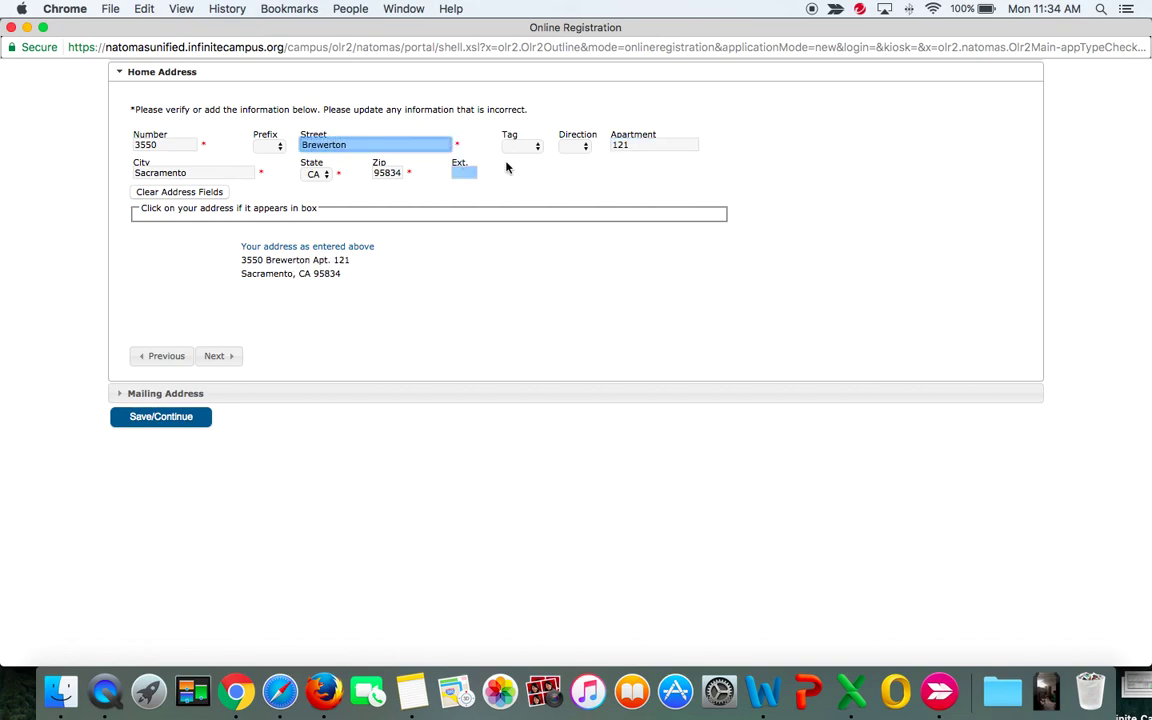
left_click(647, 146)
key("BackSpace")
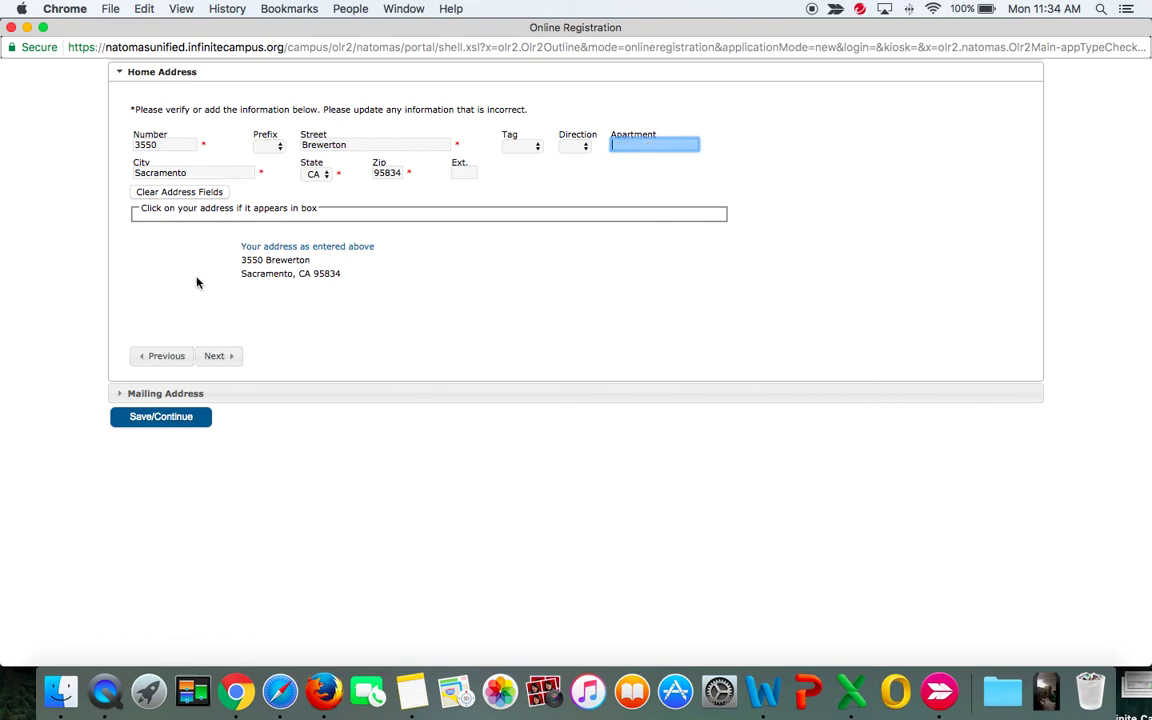
Restore the original house number and accept the first suggested Blvd street address.
left_click(167, 146)
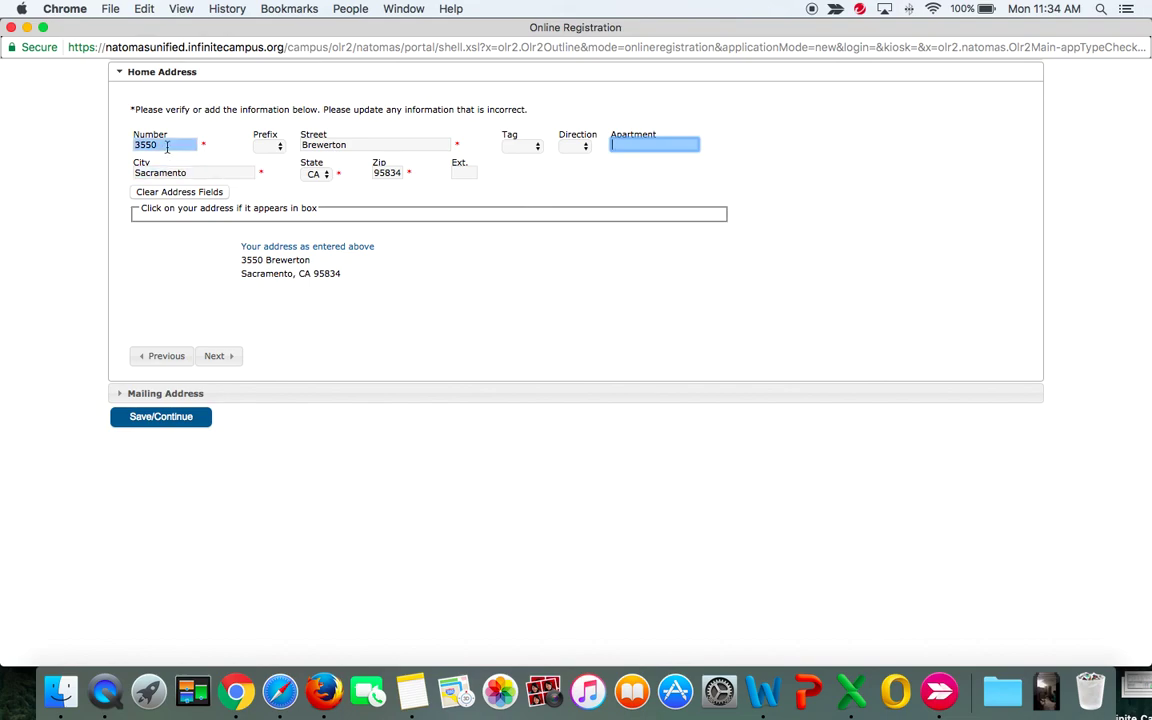
type("1901")
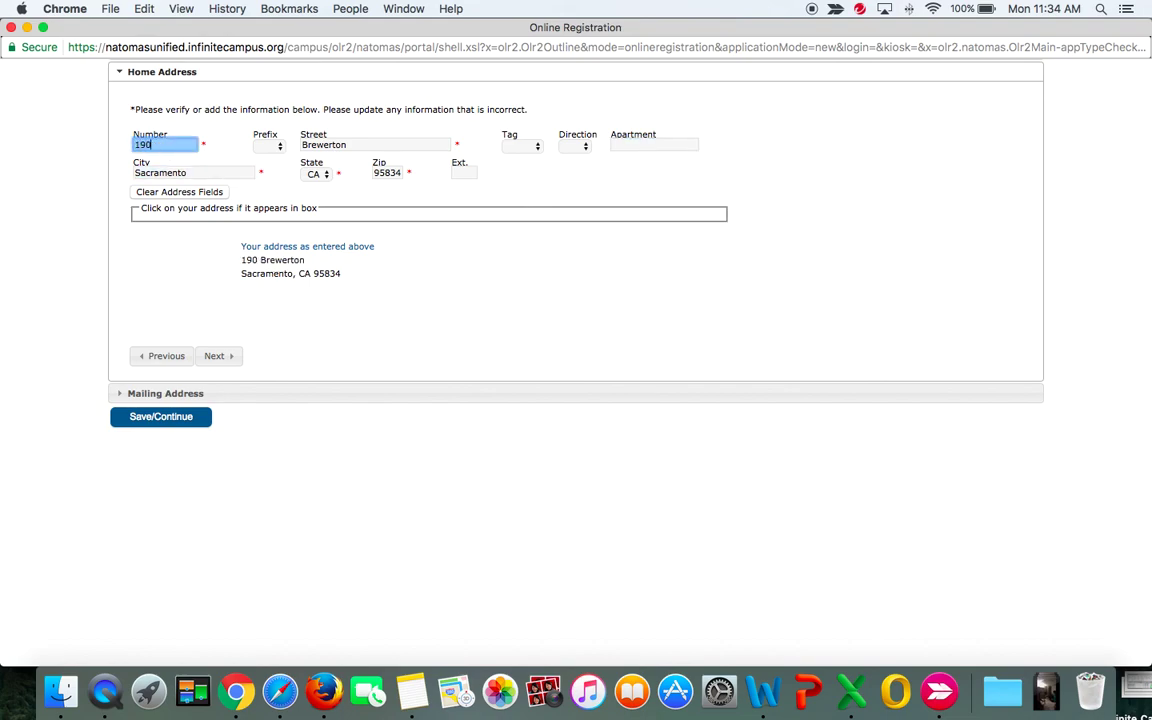
left_click(360, 141)
key("BackSpace")
type("ar")
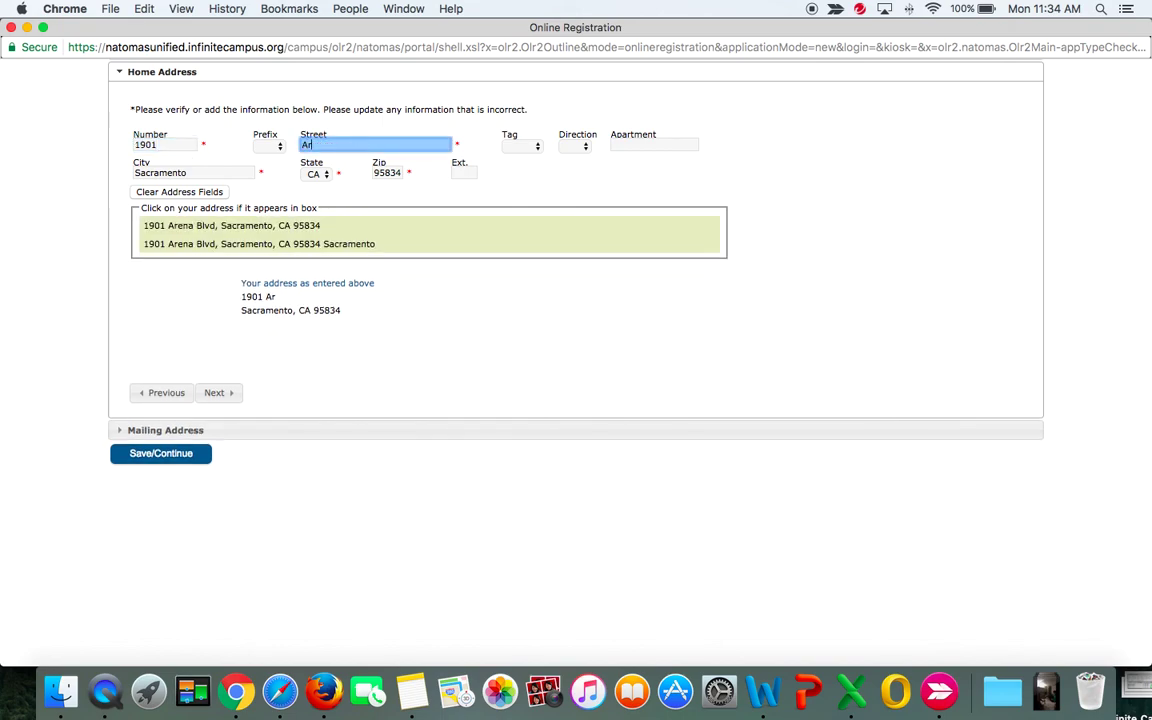
left_click(259, 243)
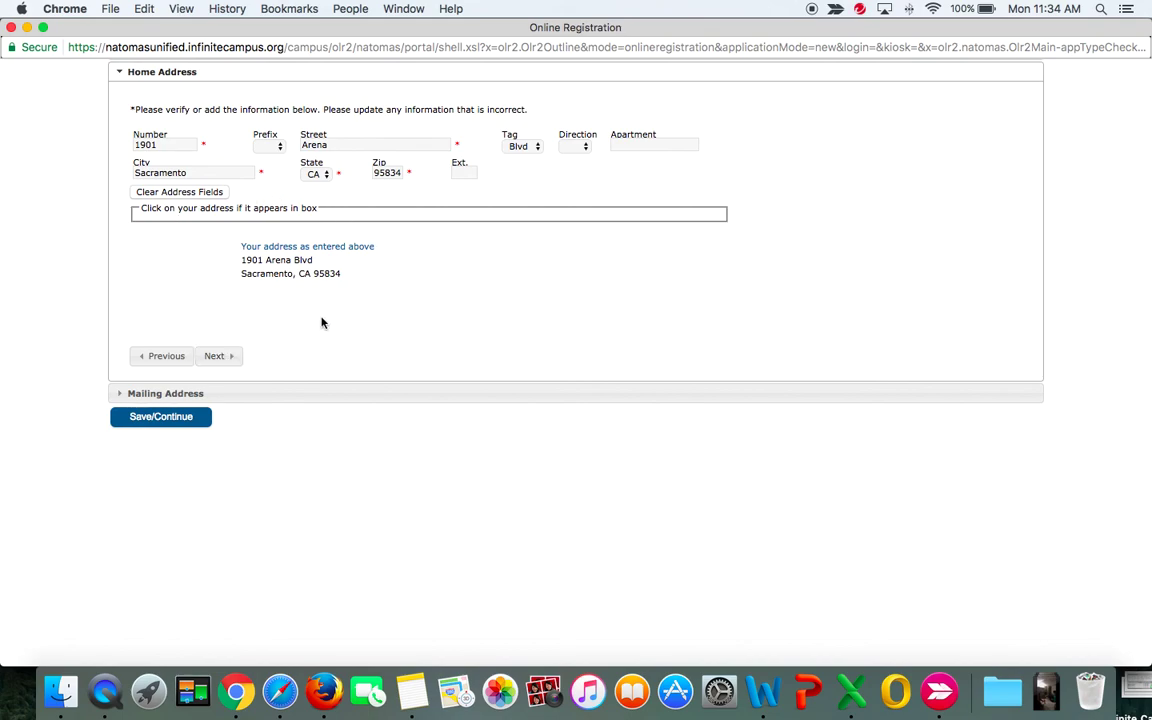
In Mailing Address, try a P.O. Box entry, then mark no separate mailing address.
left_click(213, 357)
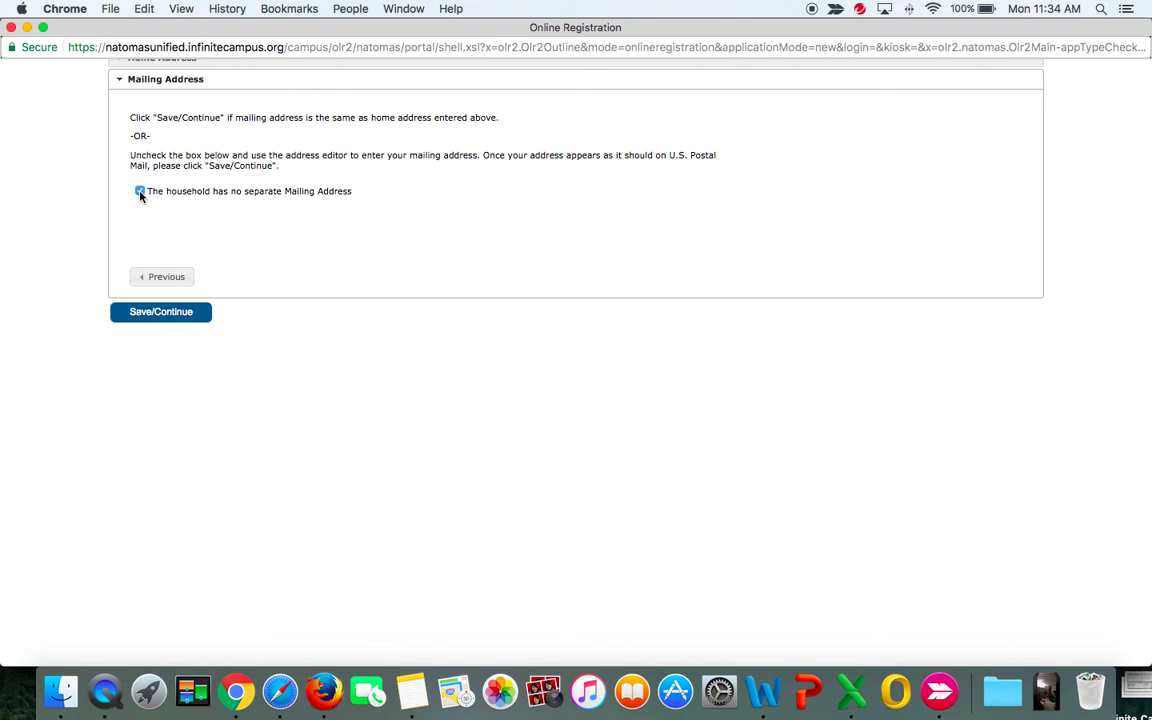
left_click(140, 192)
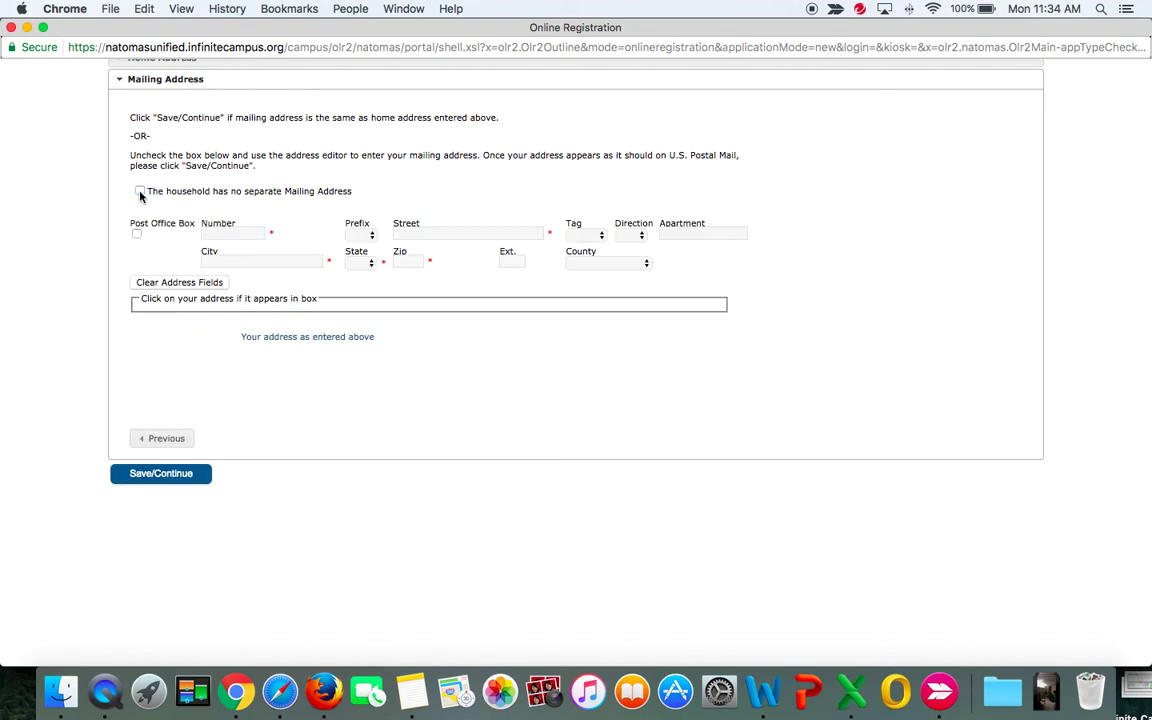
left_click(223, 235)
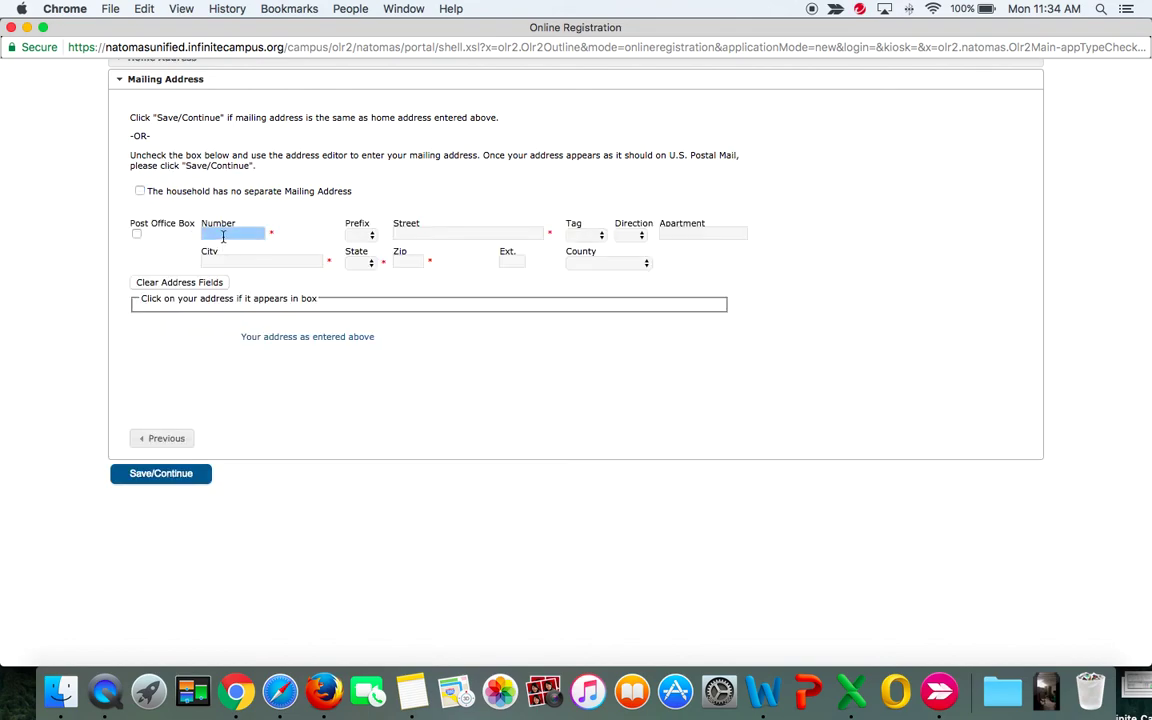
left_click(137, 235)
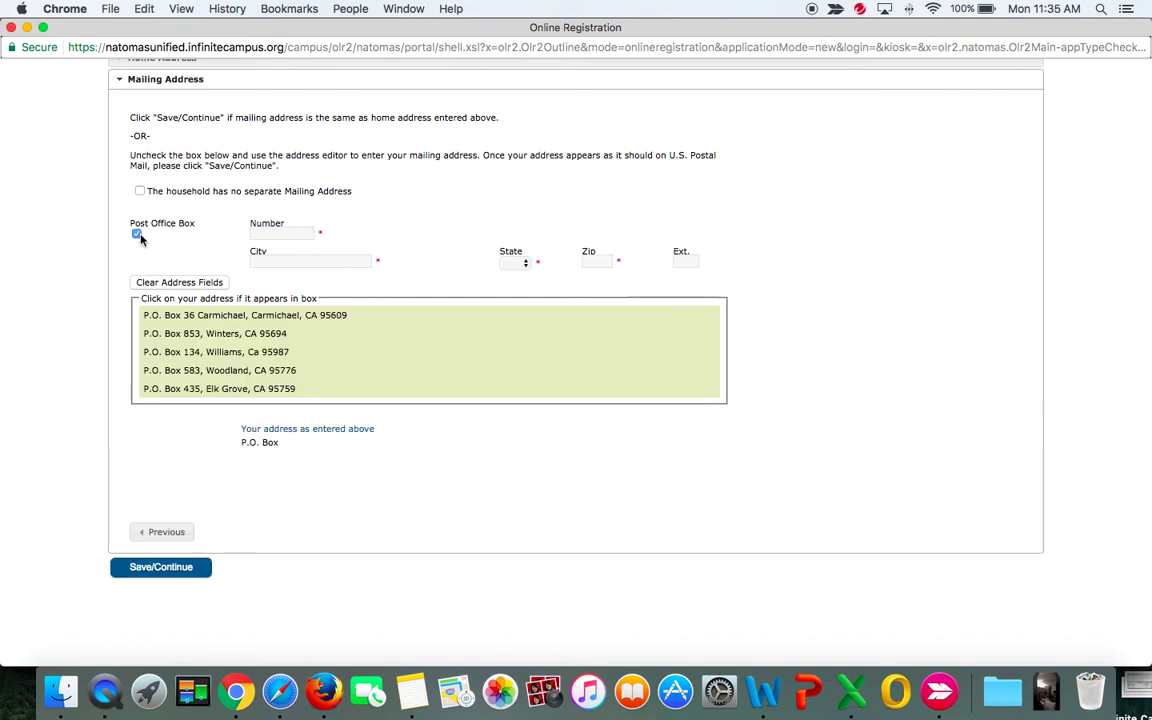
left_click(265, 236)
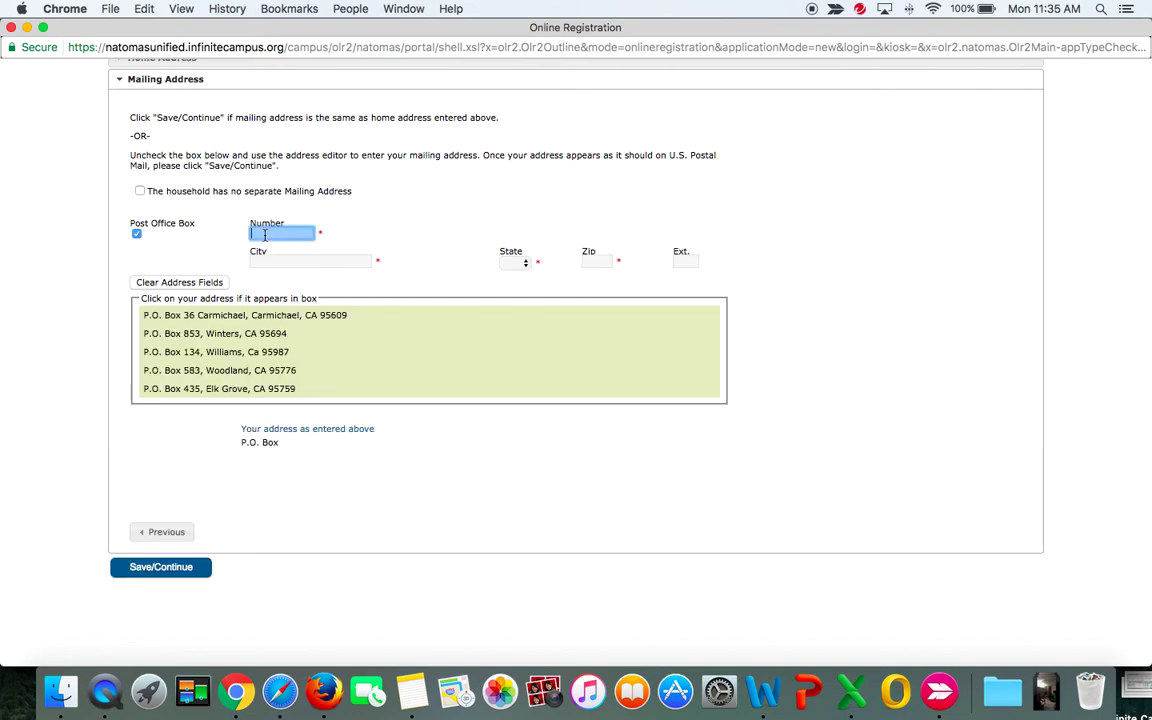
type("36")
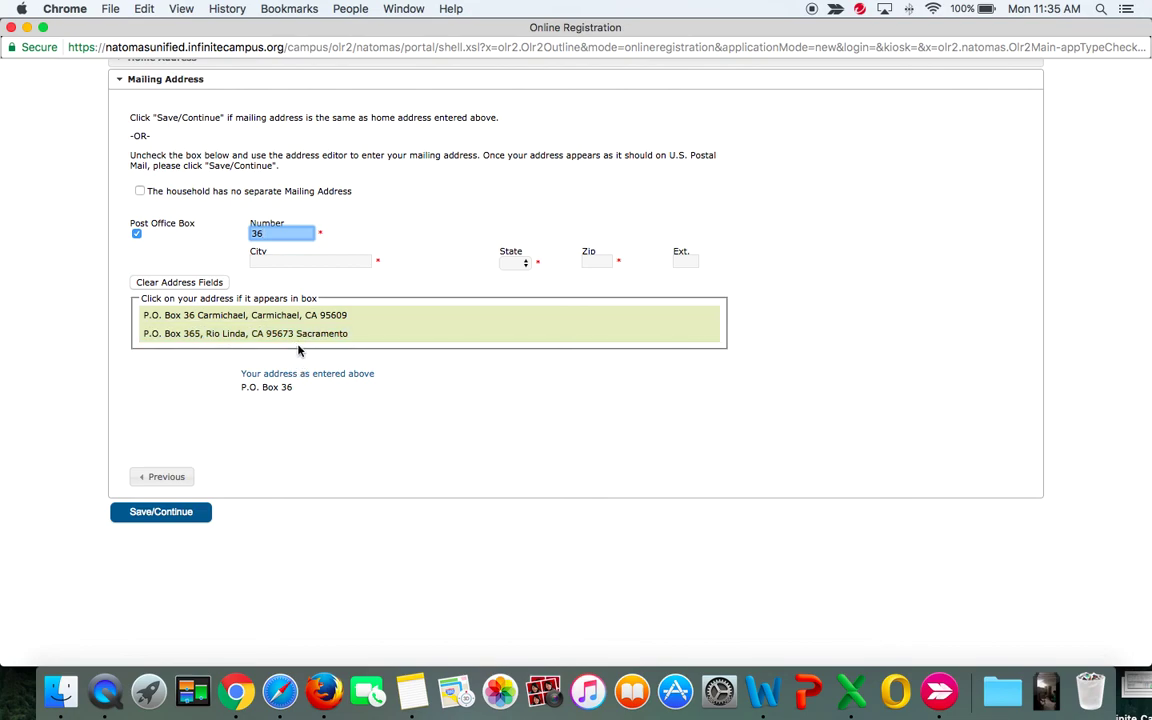
left_click(297, 325)
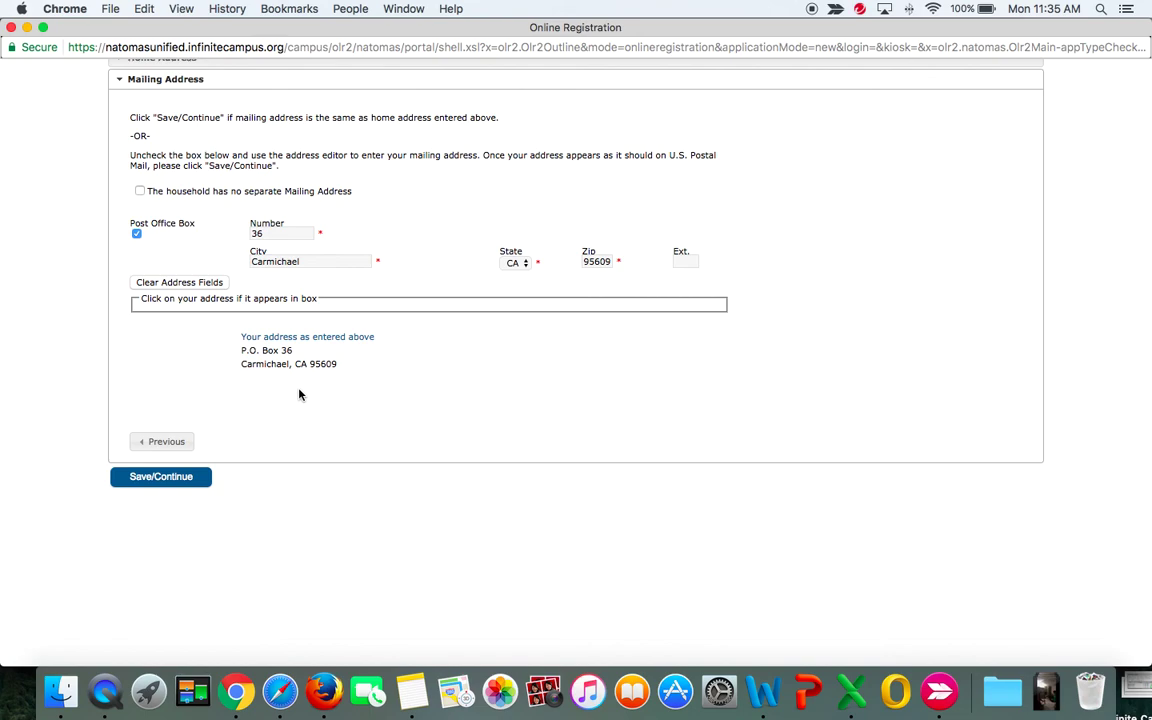
left_click(136, 233)
left_click(140, 191)
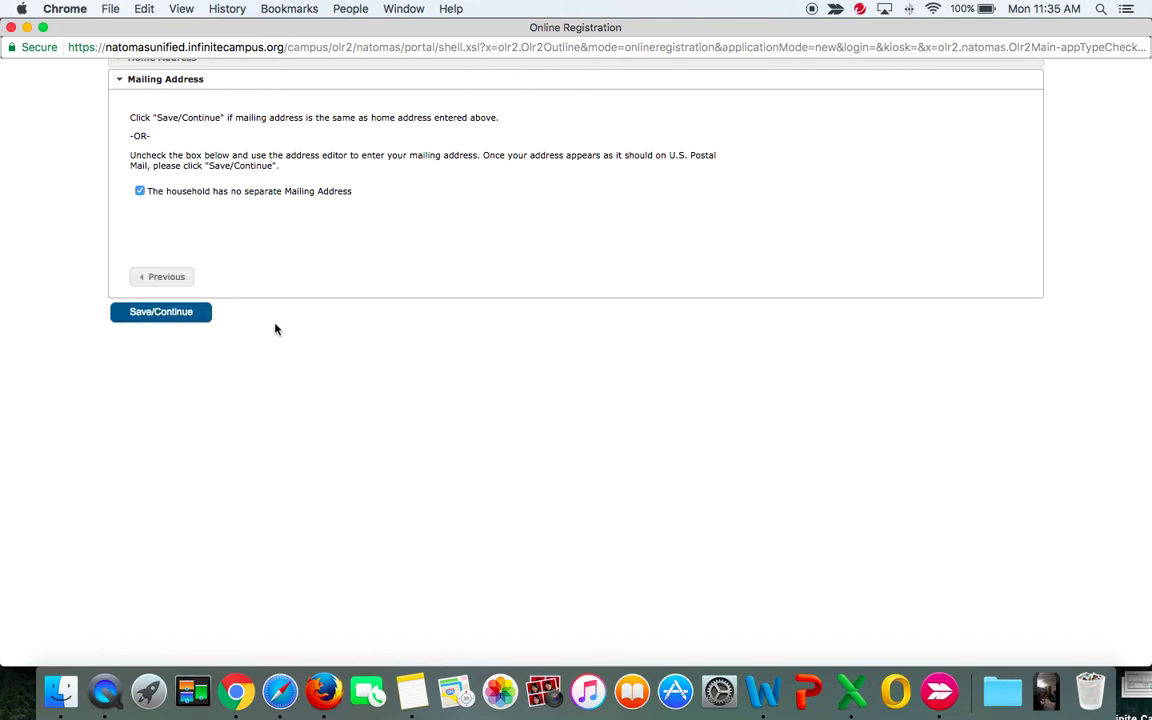
Save the household address and continue to the Parent/Guardian step.
left_click(171, 314)
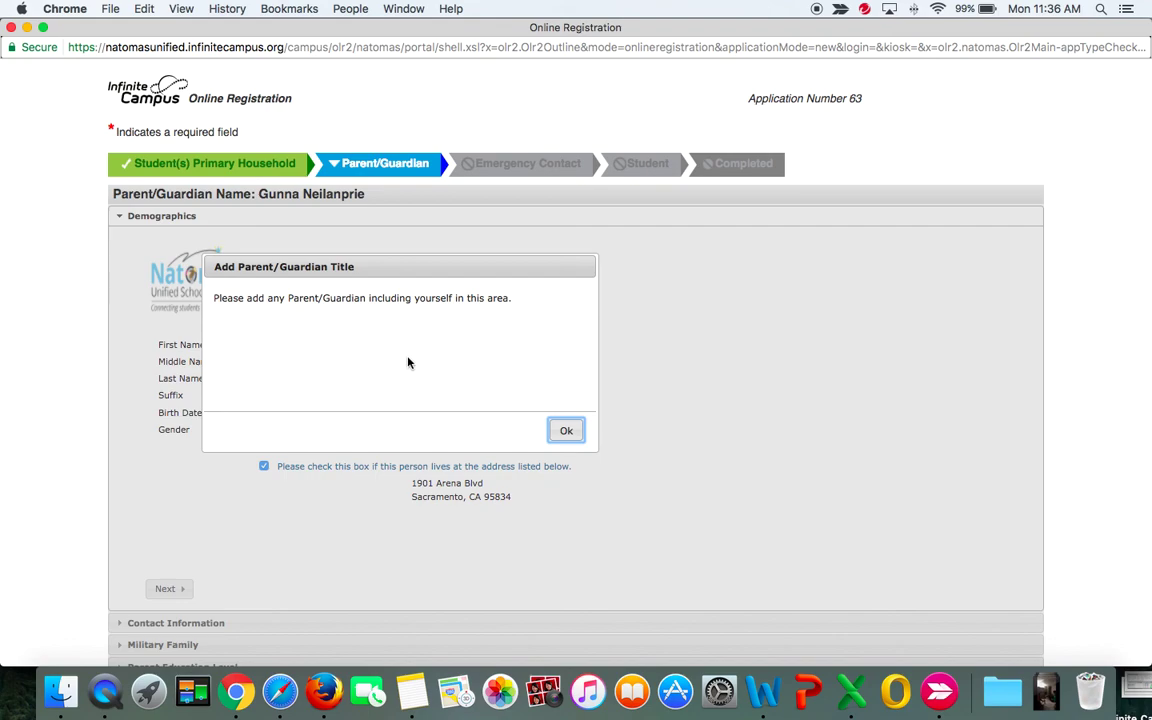
left_click(565, 432)
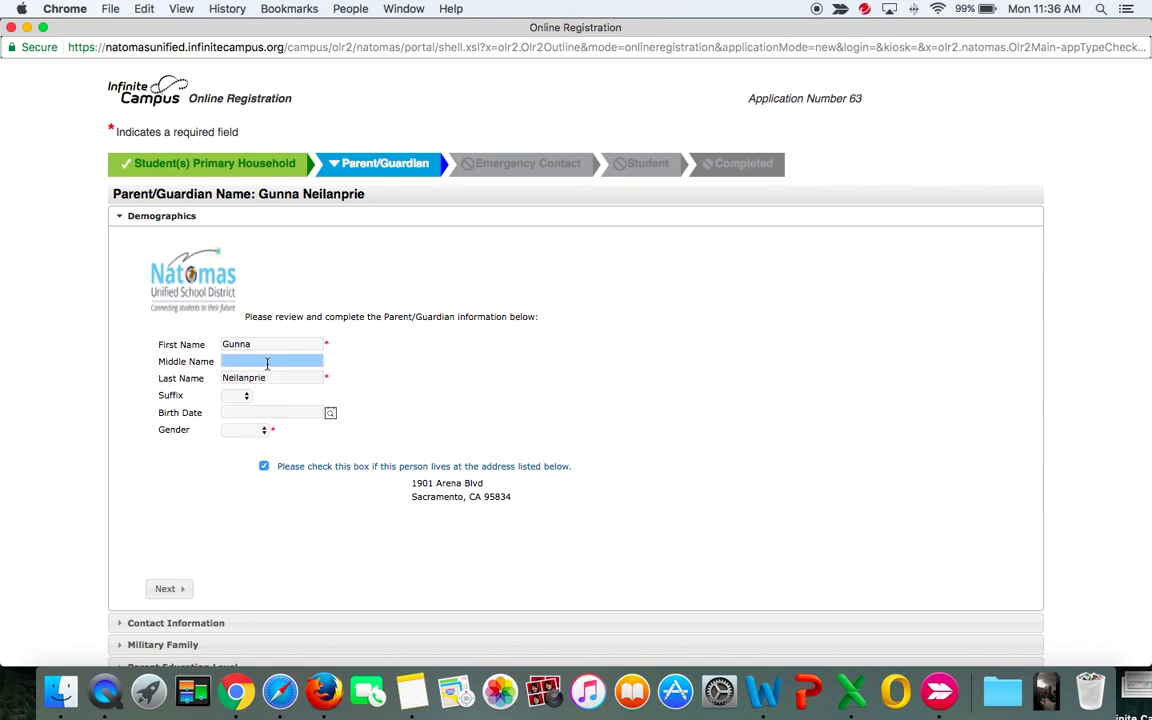
left_click(262, 414)
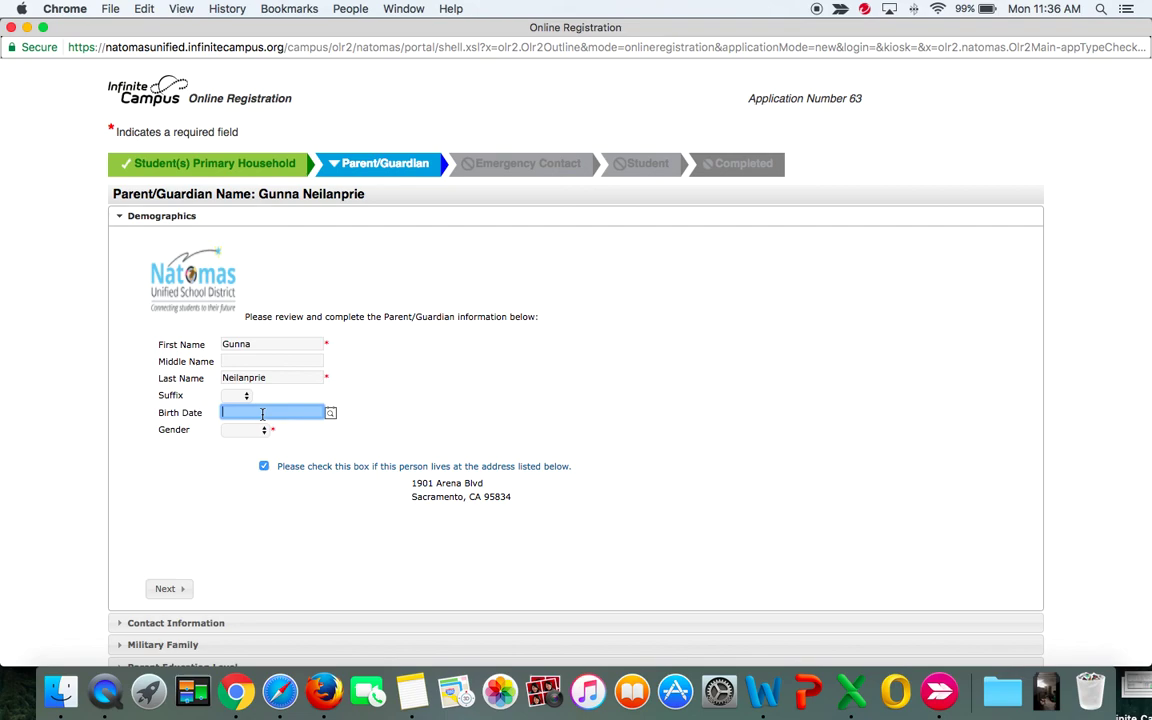
type("11/")
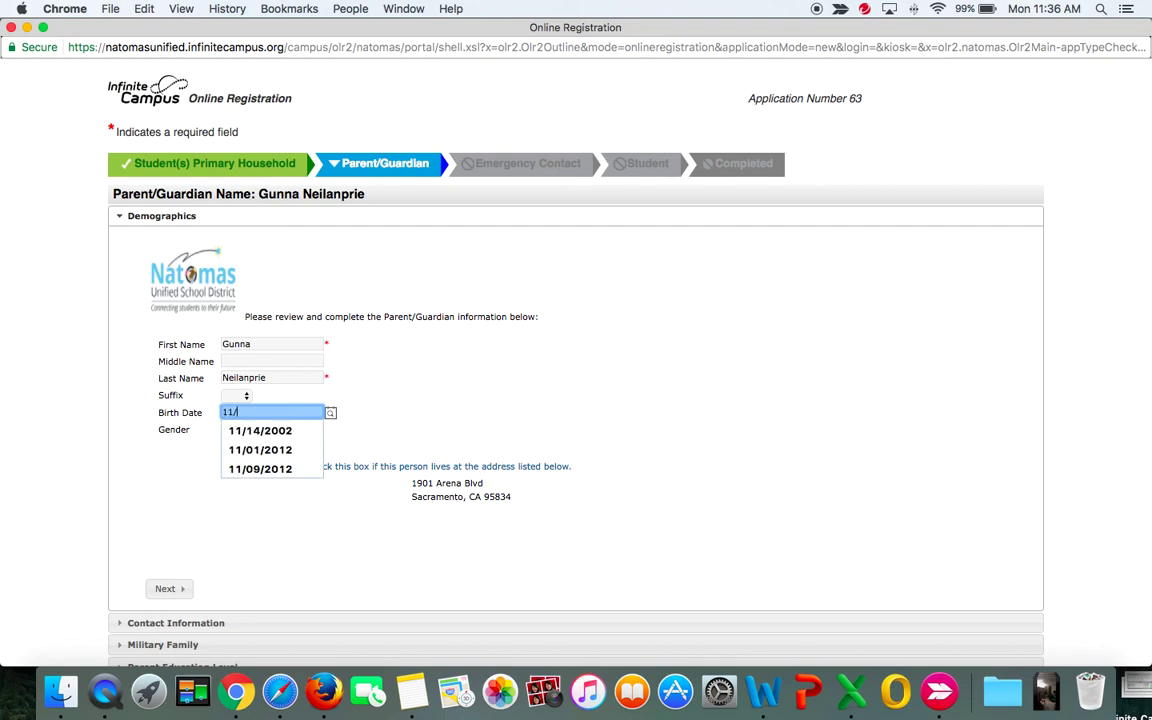
type("22/1974")
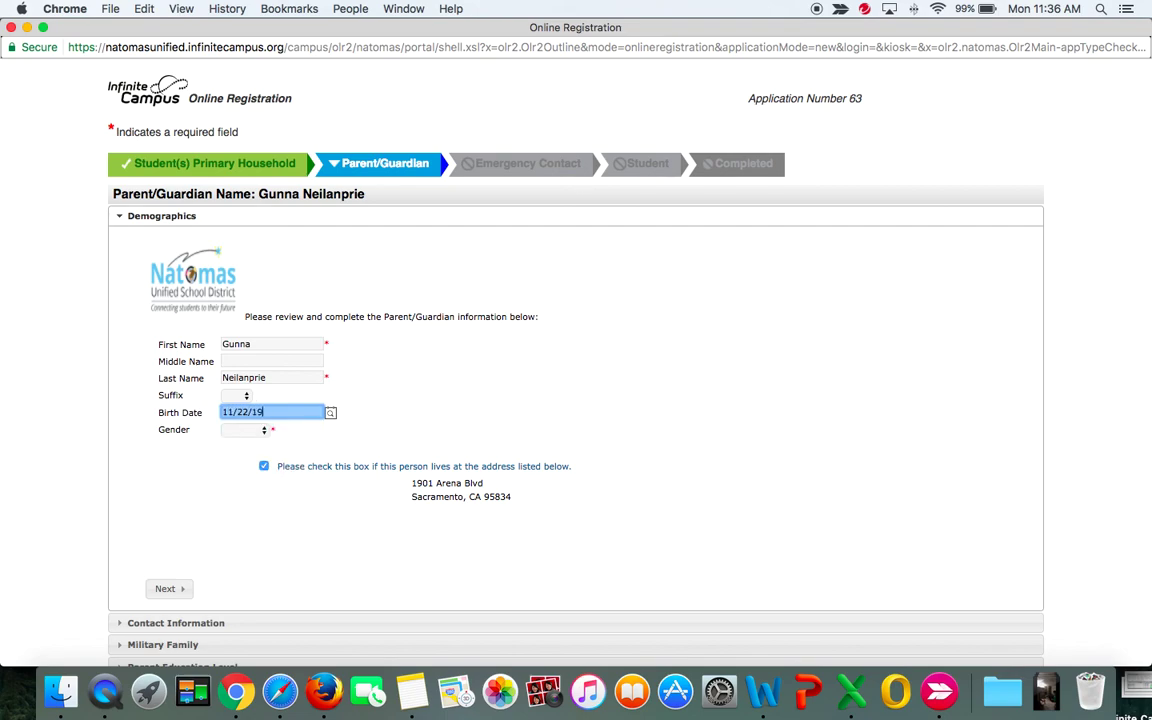
left_click(262, 431)
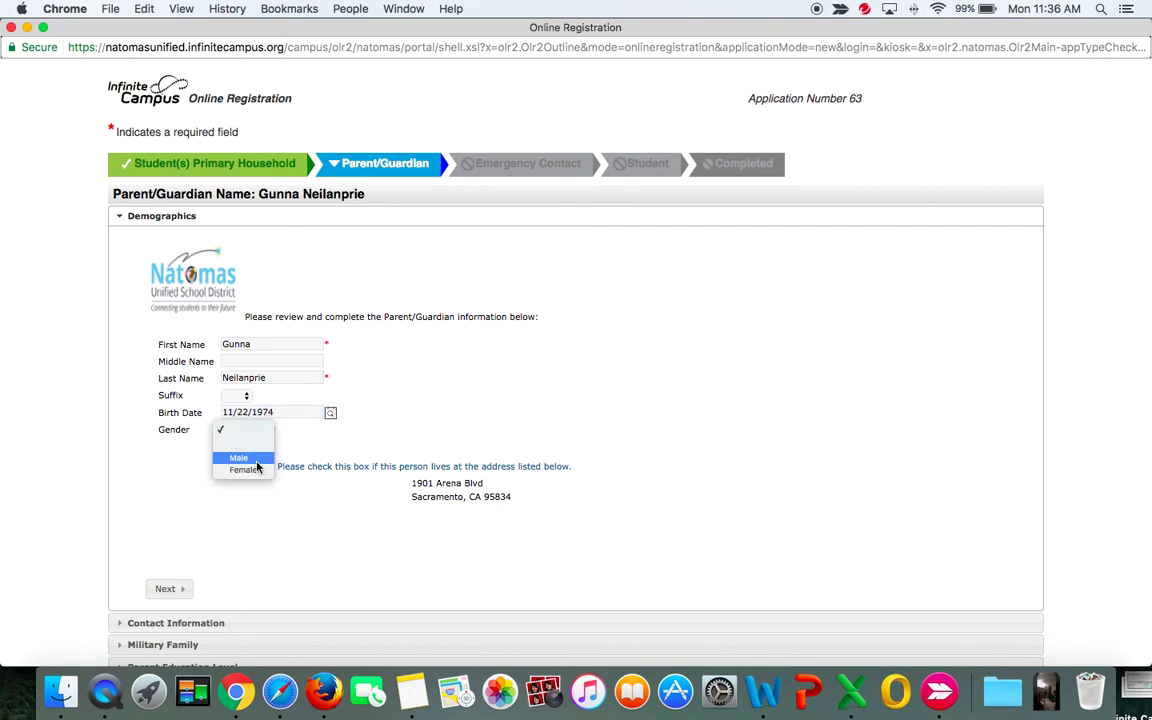
left_click(257, 462)
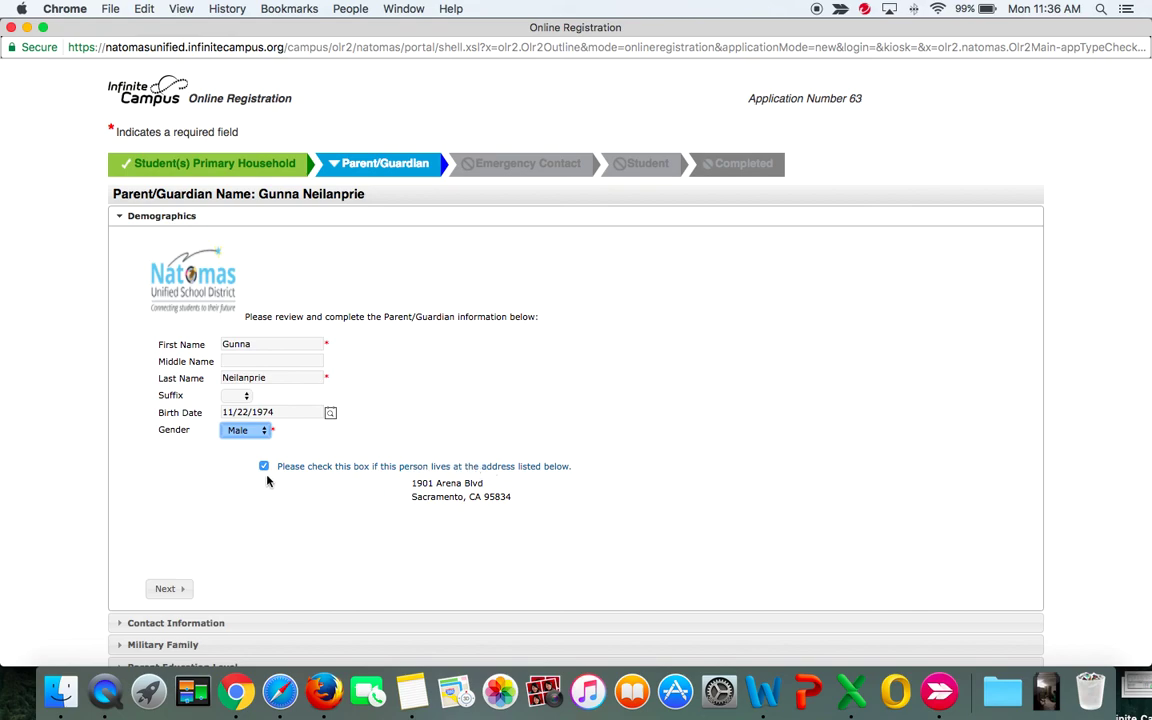
Enter the first guardian's cell phone number and e-mail address, keeping all voice and e-mail preferences checked.
left_click(170, 592)
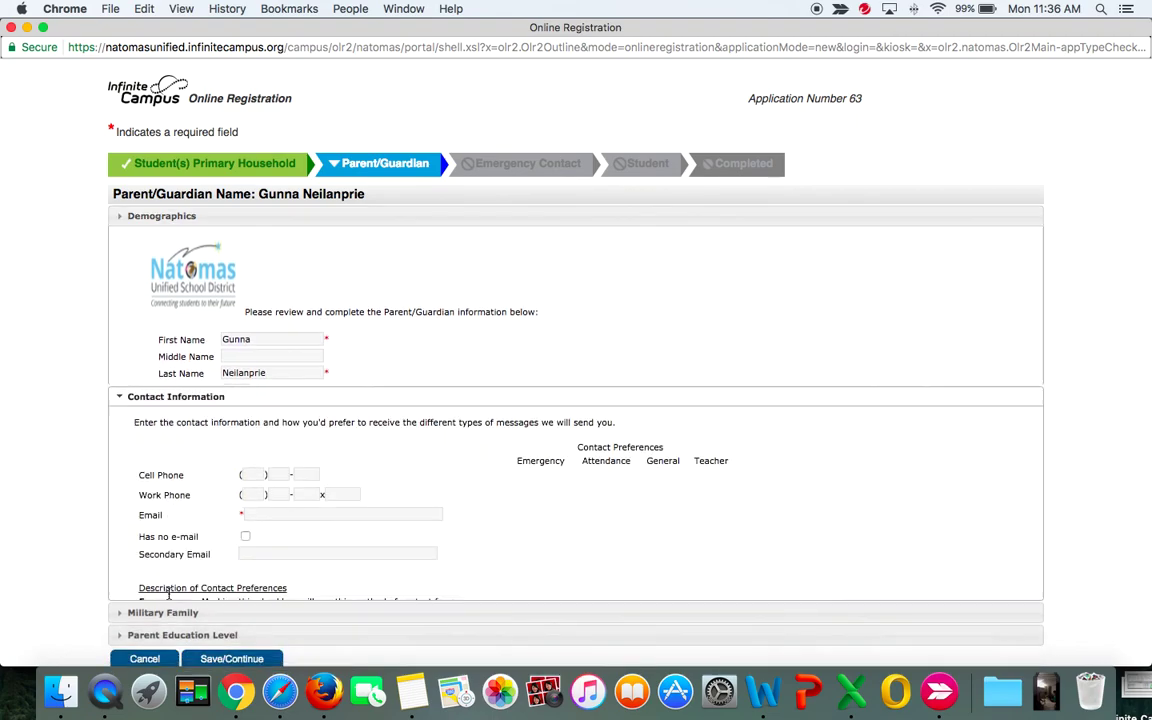
scroll(167, 597, "down", 3)
left_click(255, 178)
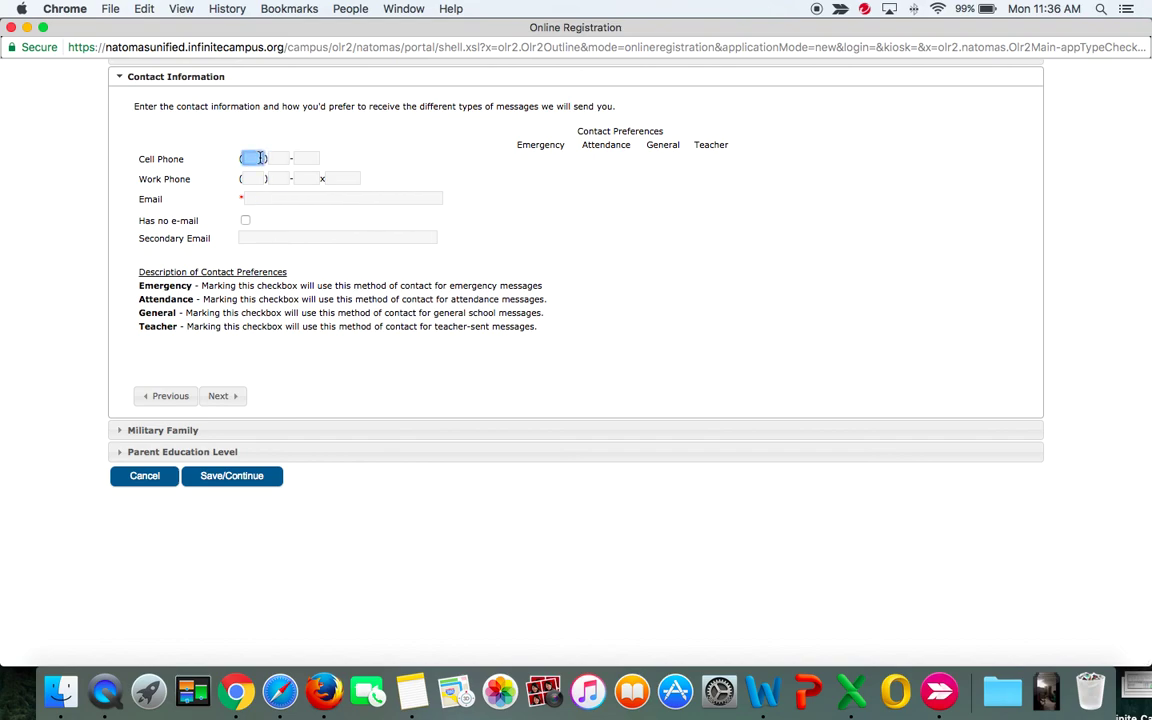
left_click(259, 158)
type("916) 000-0000")
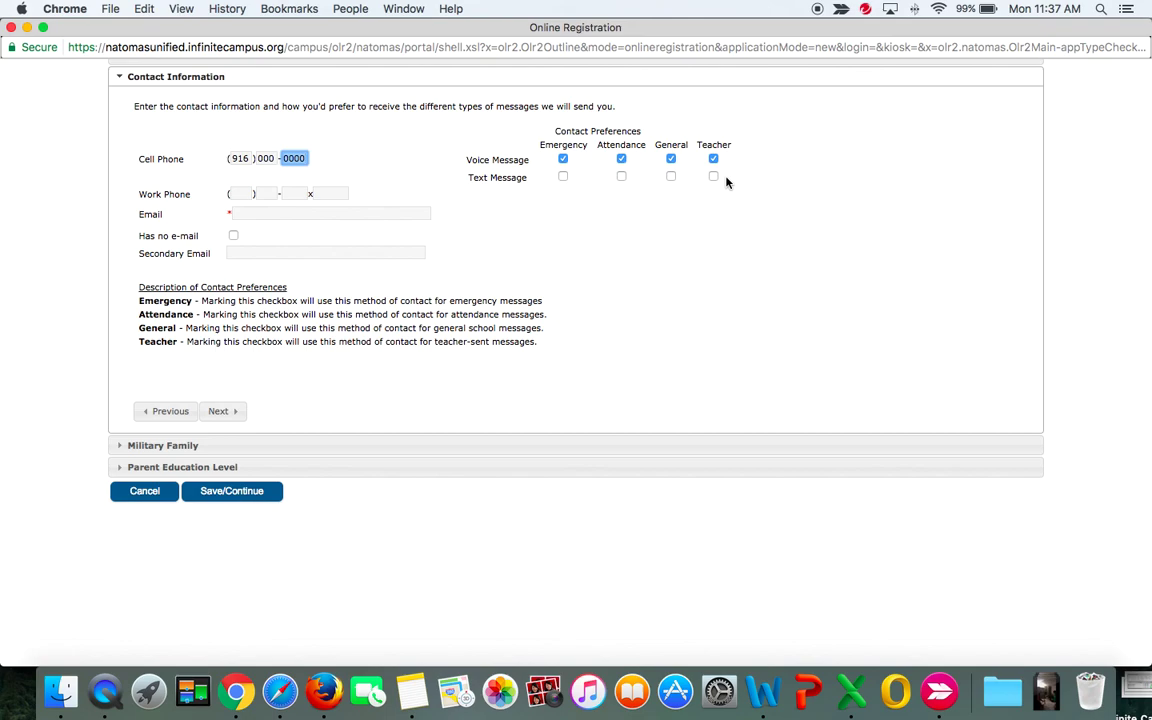
left_click(242, 195)
left_click(247, 214)
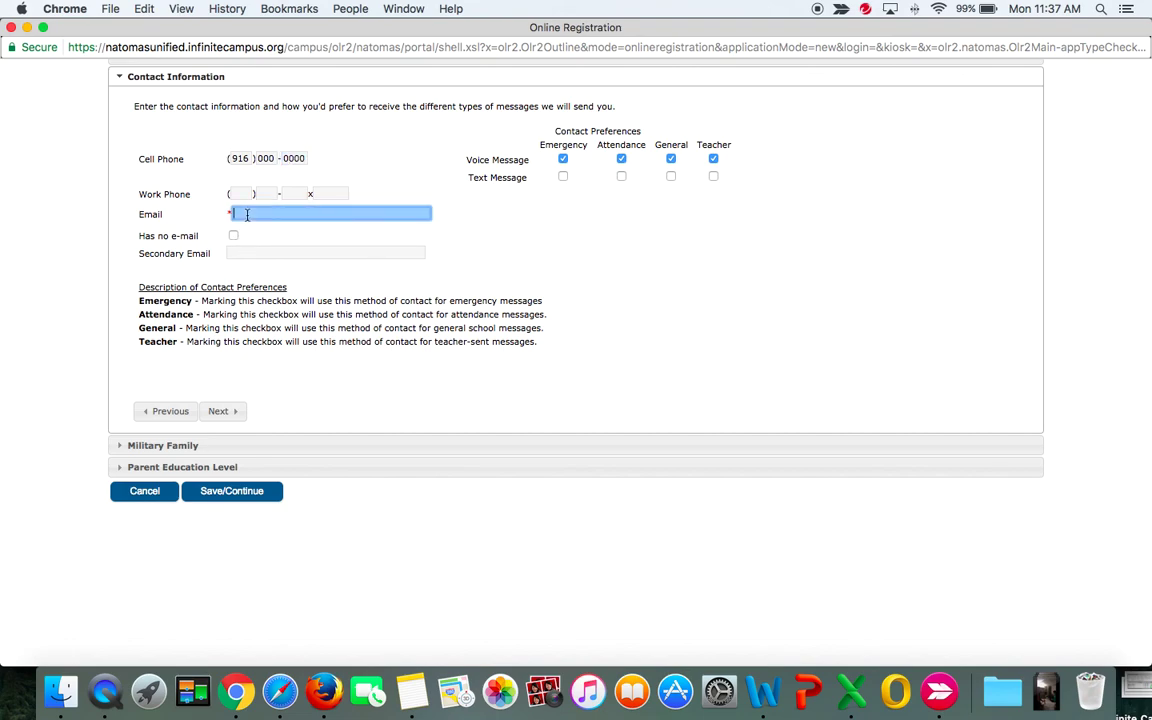
type("gunna@nomail.non")
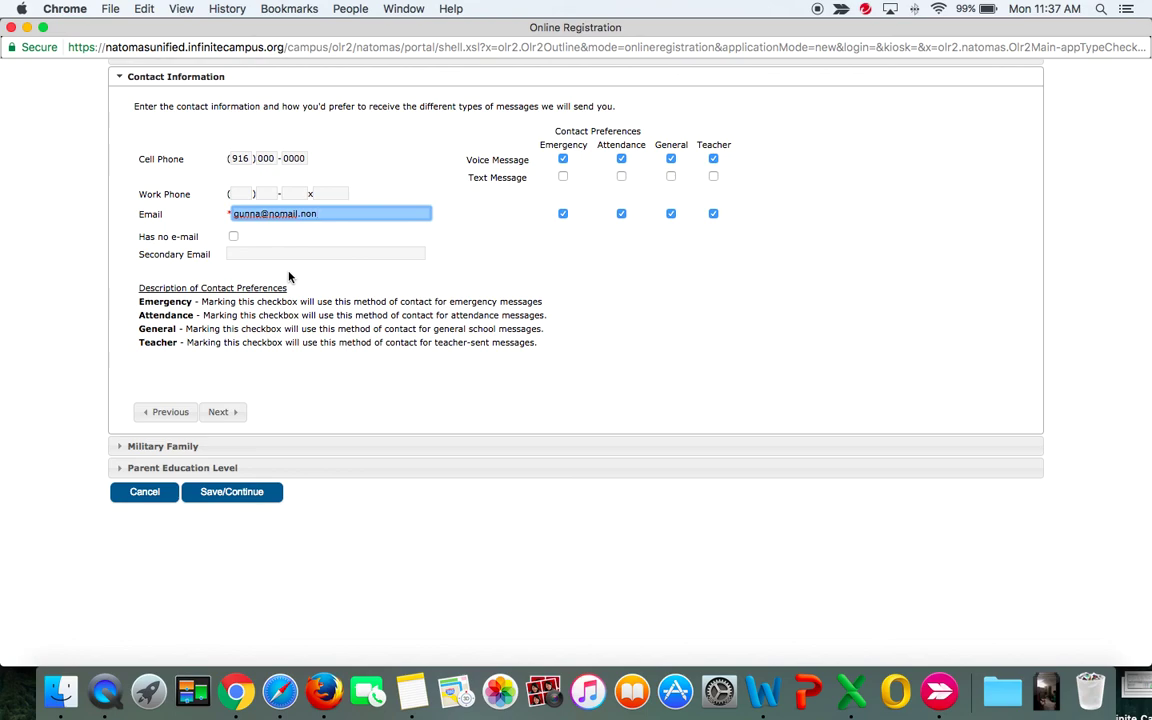
left_click(220, 412)
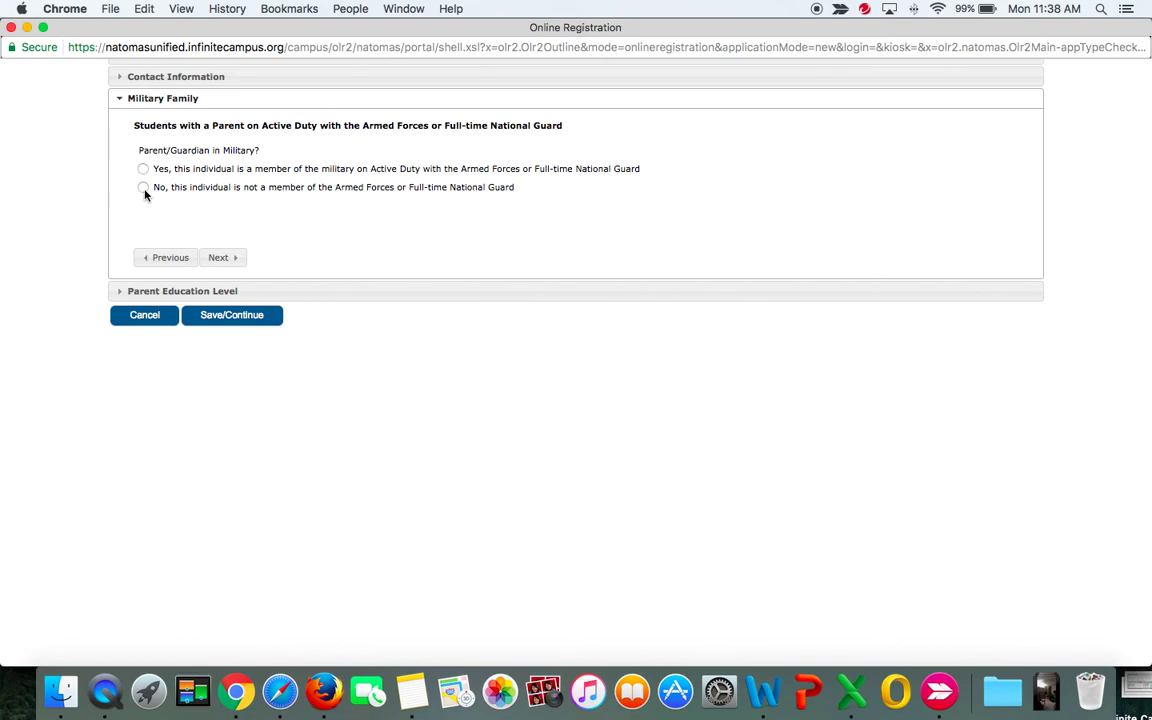
Answer No to military service, set education level to College Graduate, and save the first guardian.
left_click(144, 190)
left_click(222, 258)
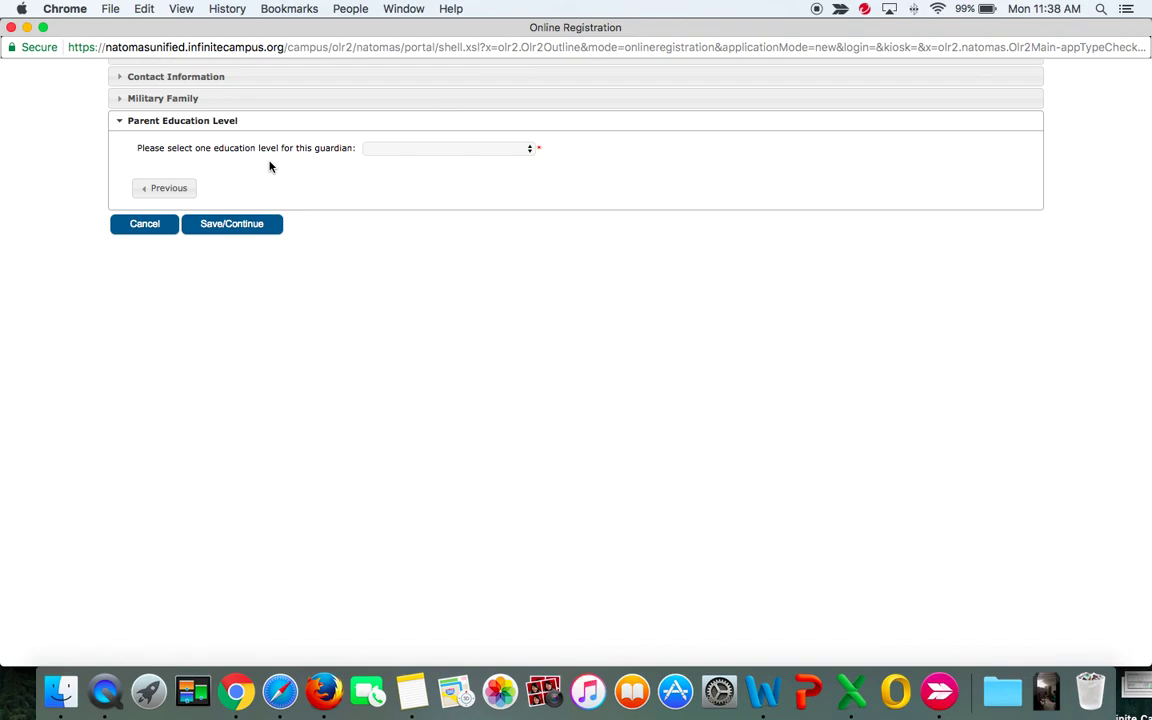
left_click(373, 149)
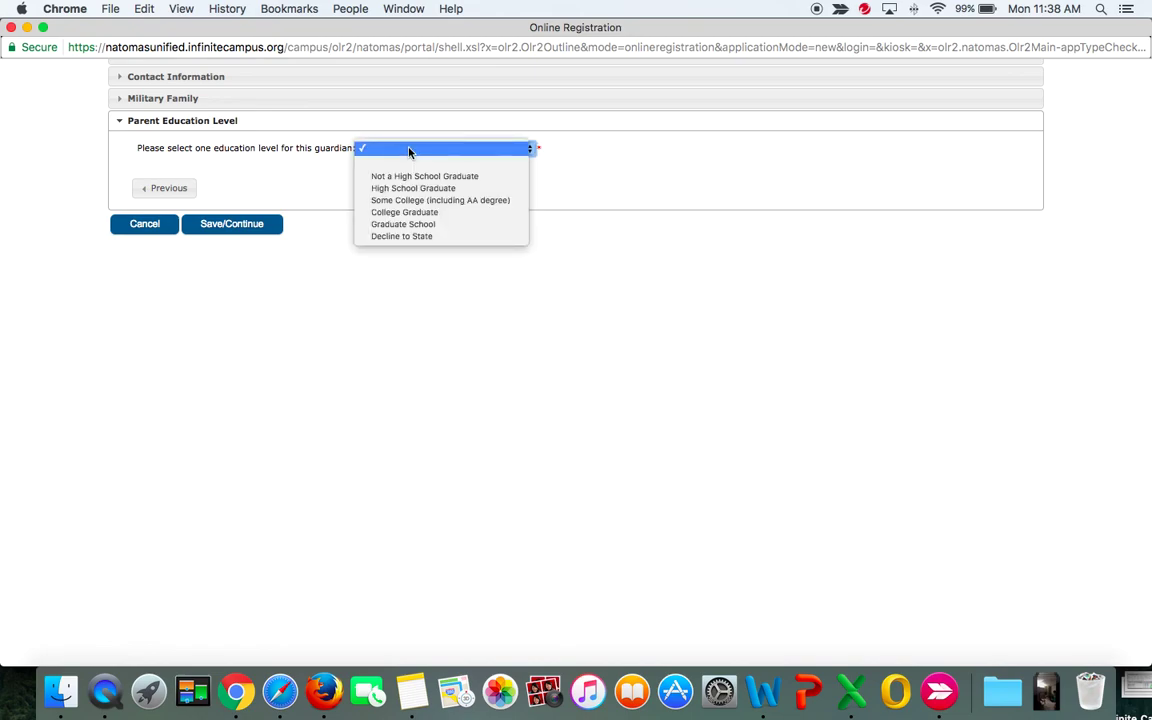
left_click(411, 214)
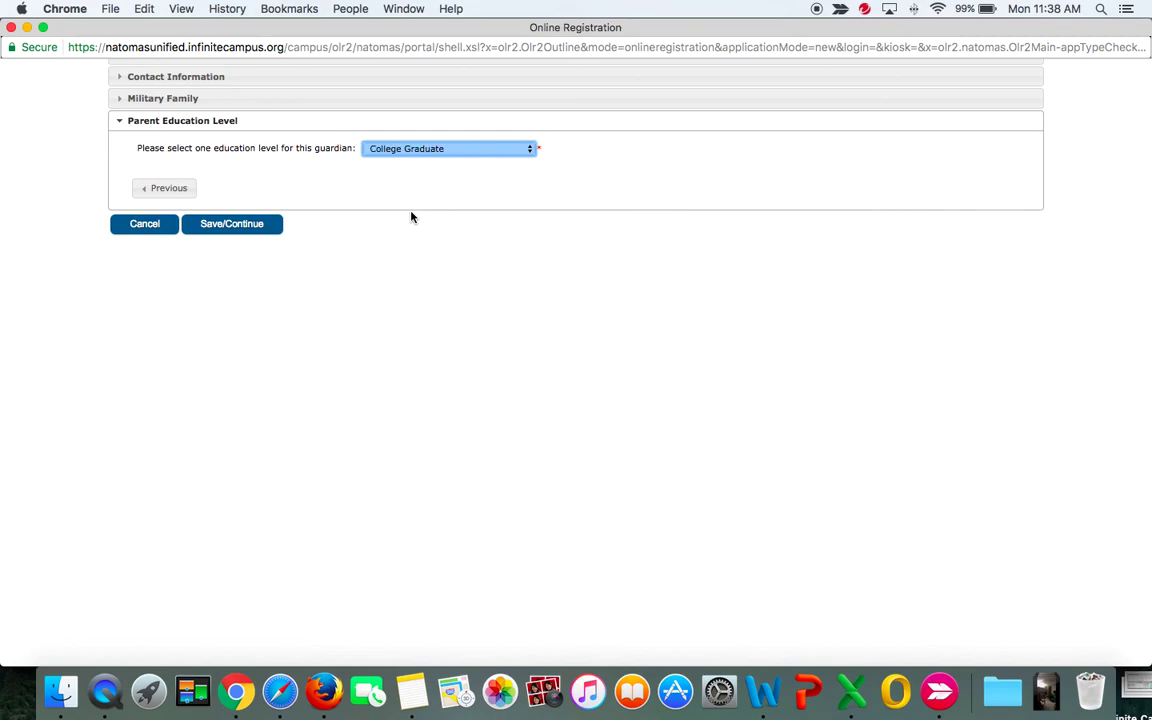
left_click(231, 224)
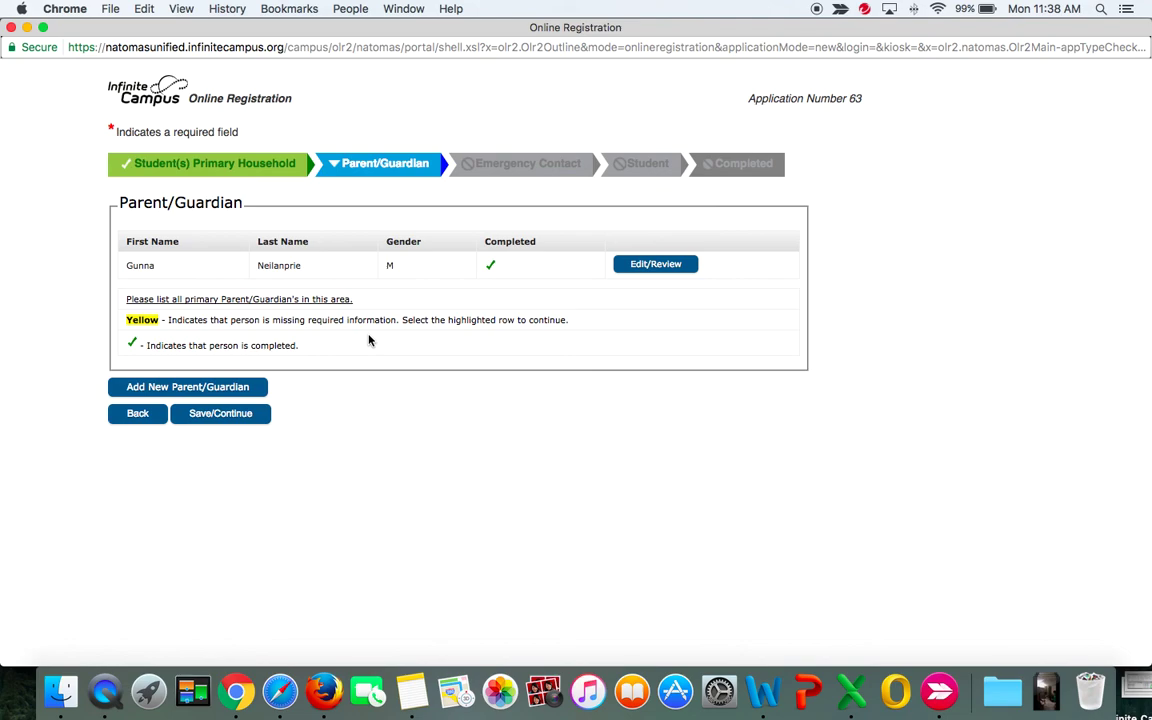
Add a new parent/guardian and enter the guardian's first and last name.
left_click(227, 392)
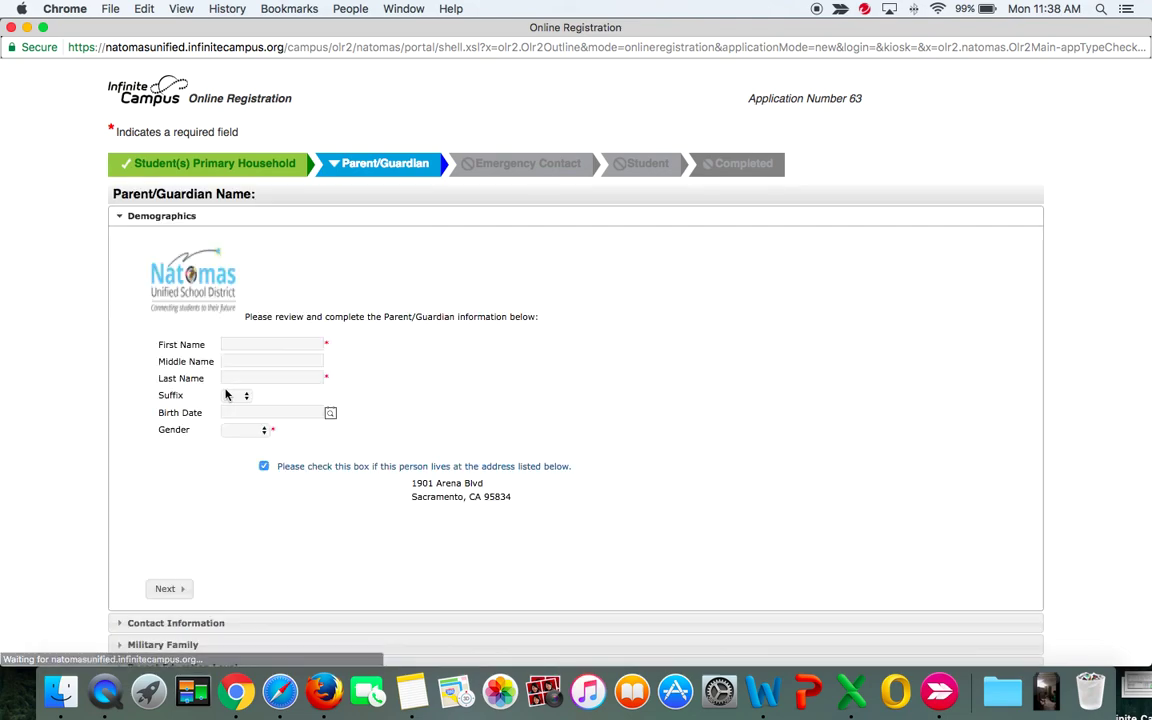
scroll(466, 370, "down", 3)
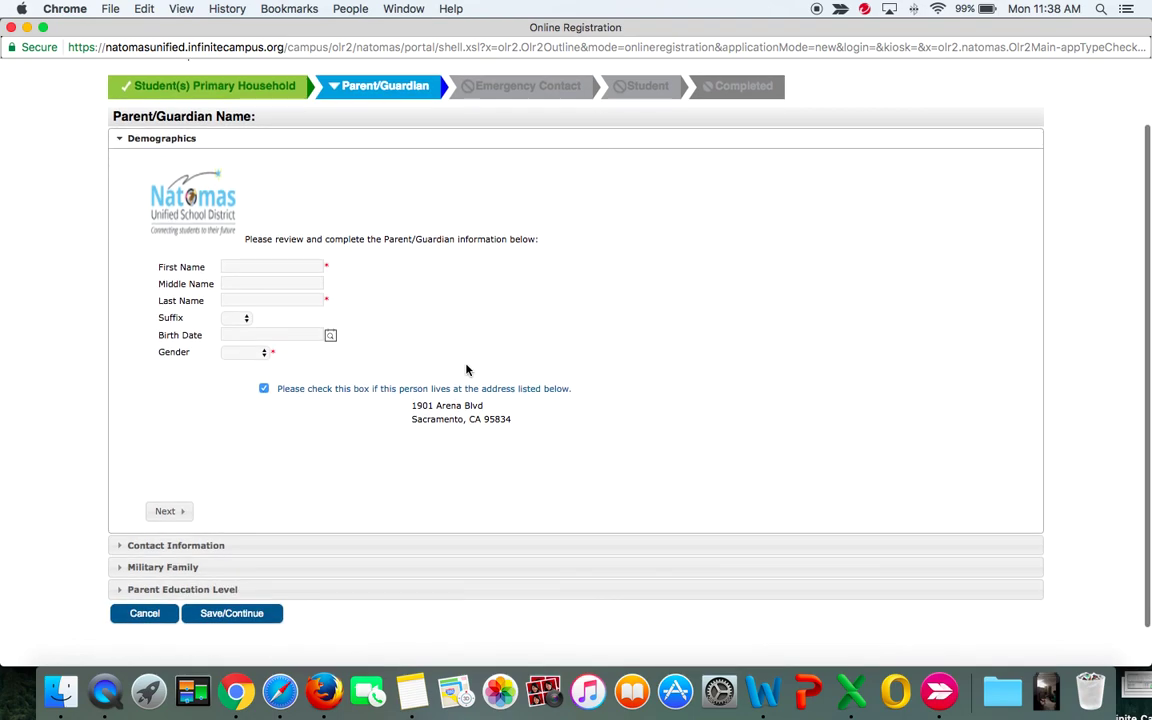
left_click(293, 266)
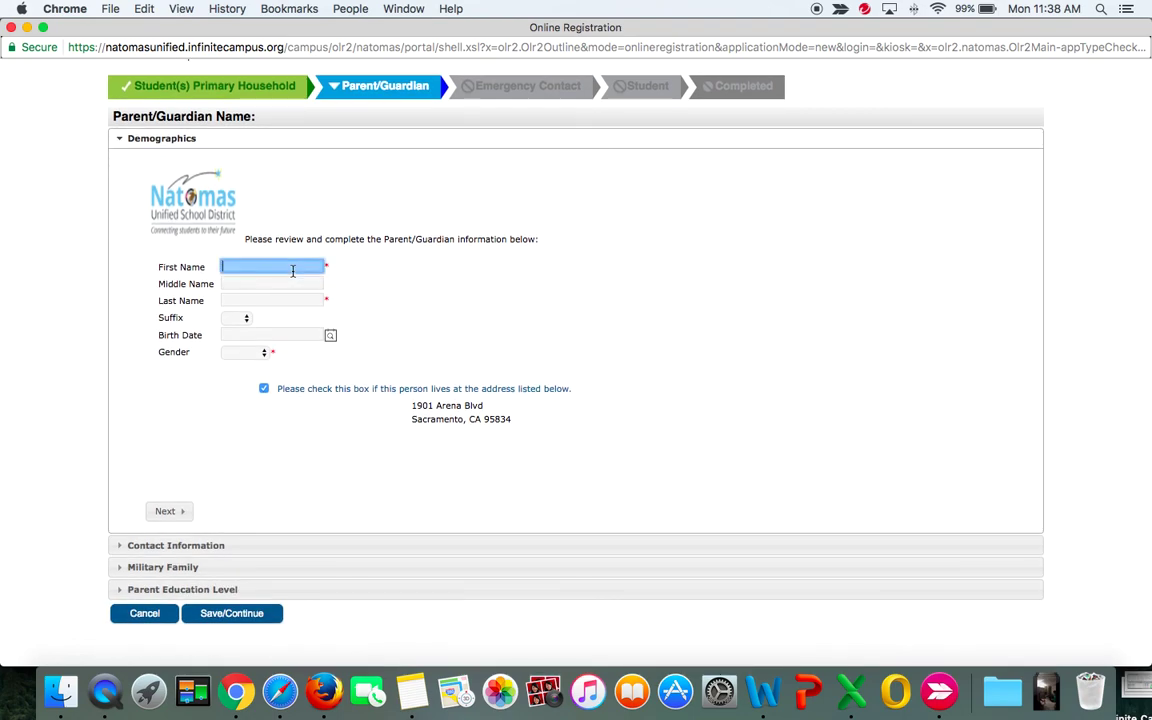
left_click(268, 300)
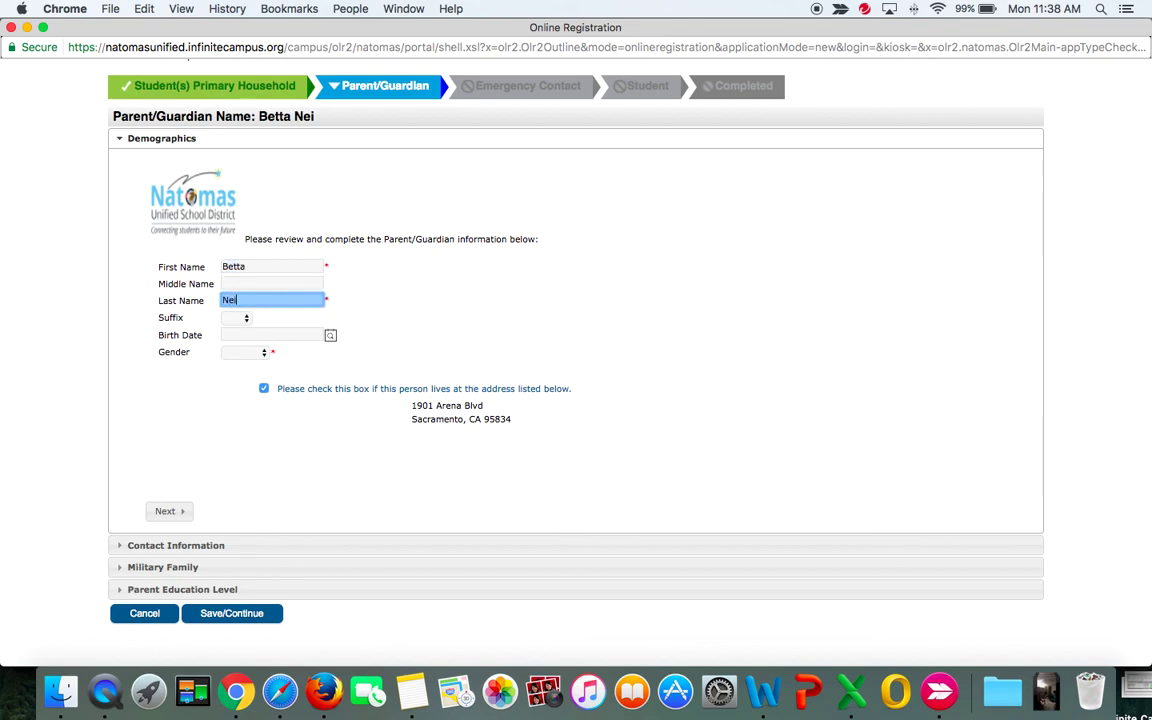
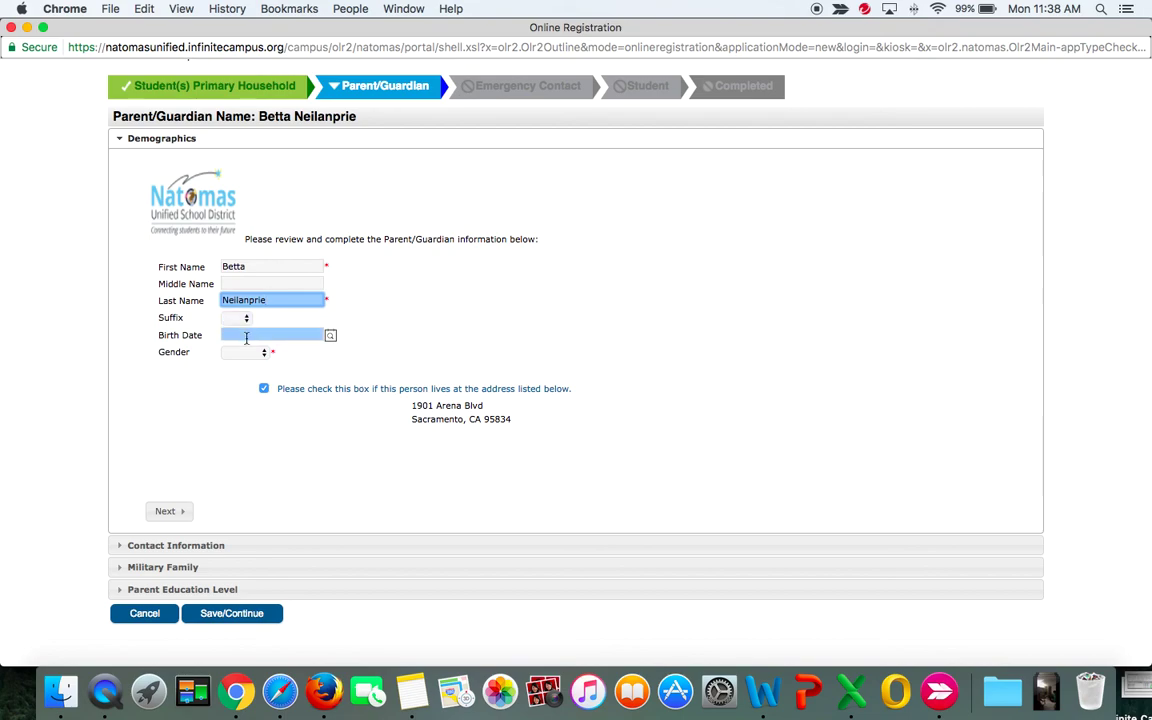
type("092019")
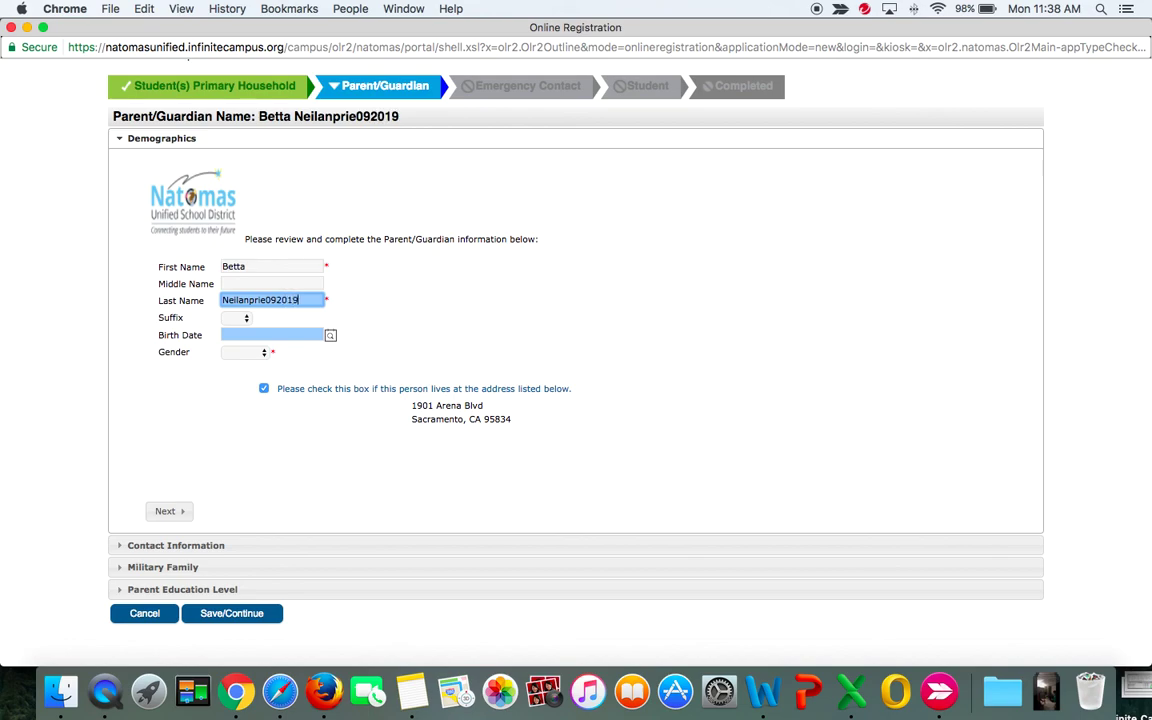
type("72")
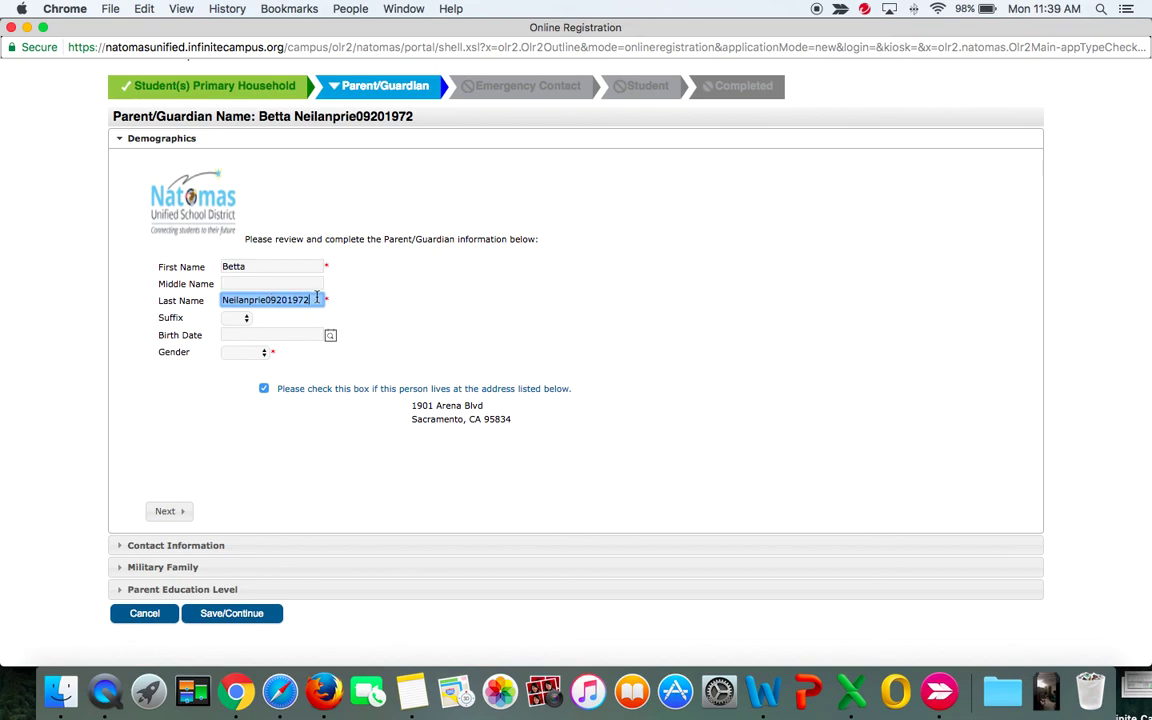
key("BackSpace")
key("BackSpace")
key("BackSpace")
key("BackSpace")
key("BackSpace")
key("BackSpace")
key("BackSpace")
key("BackSpace")
Enter the guardian's birth date, set gender to Female, and confirm the listed address.
left_click(304, 334)
type("092019")
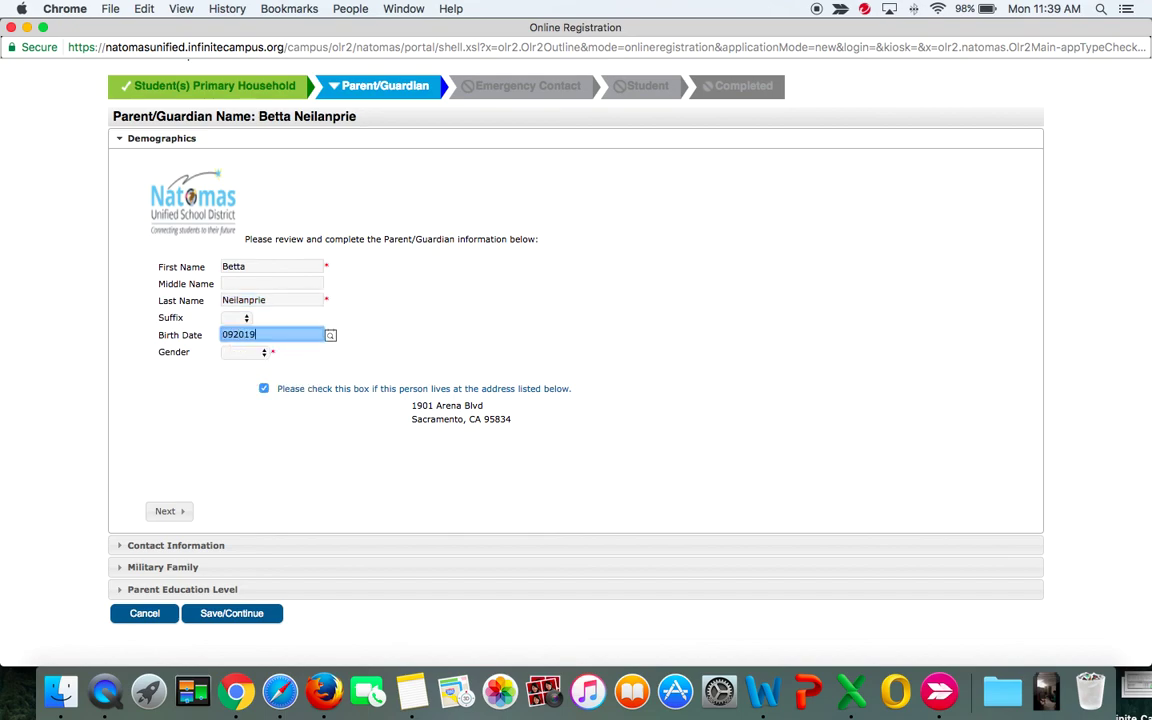
type("72")
left_click(262, 428)
left_click(244, 352)
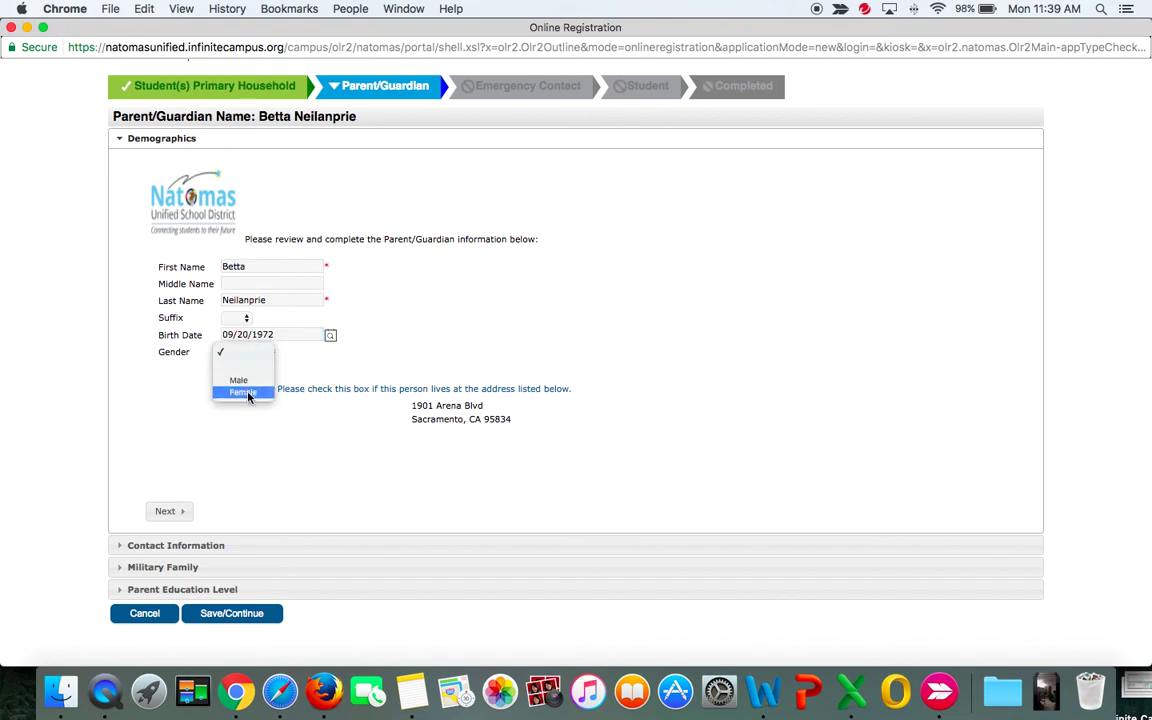
left_click(248, 394)
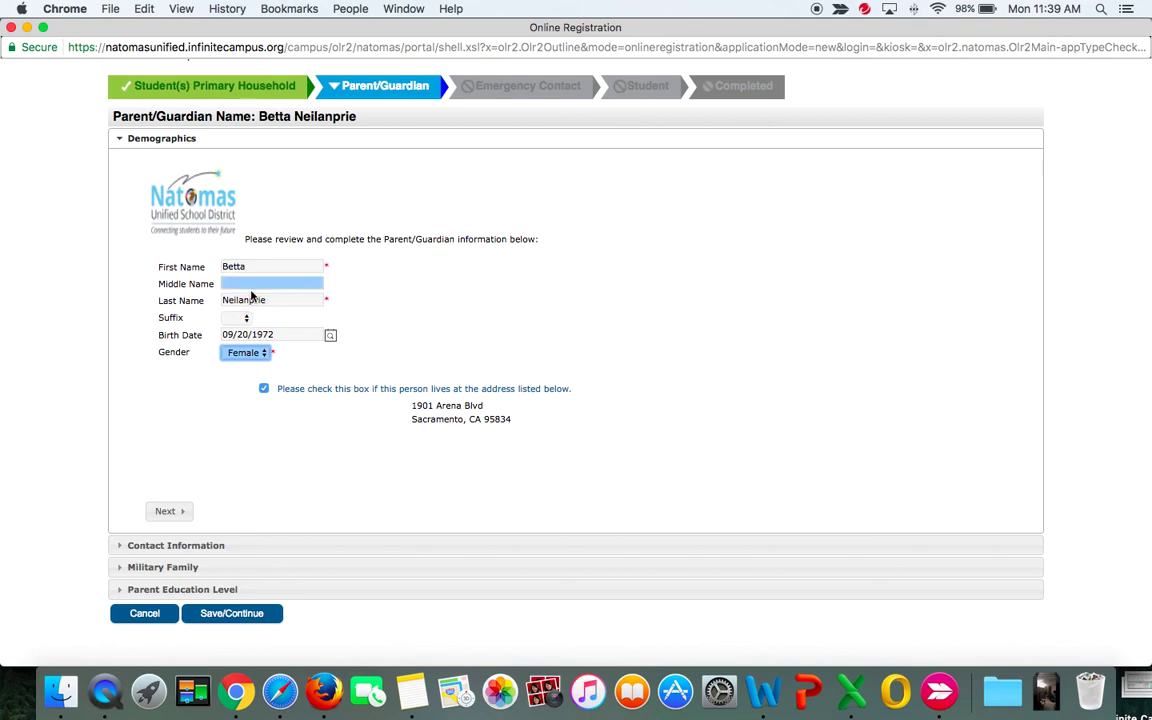
left_click(264, 393)
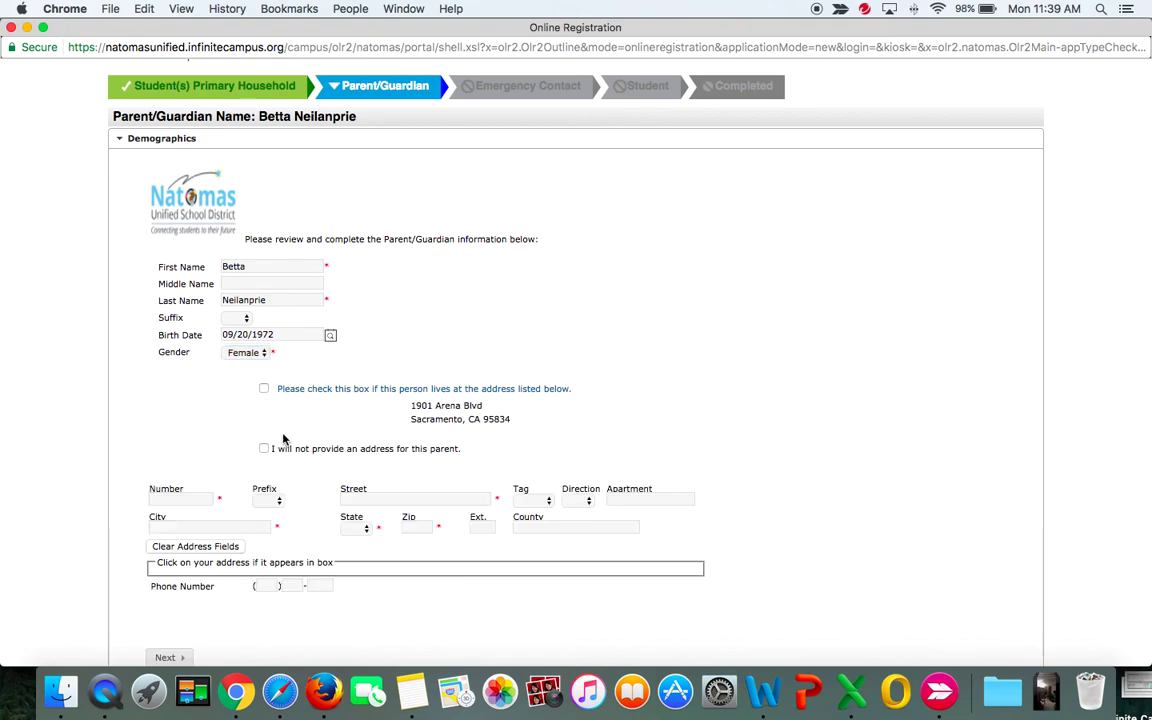
scroll(284, 437, "down", 2)
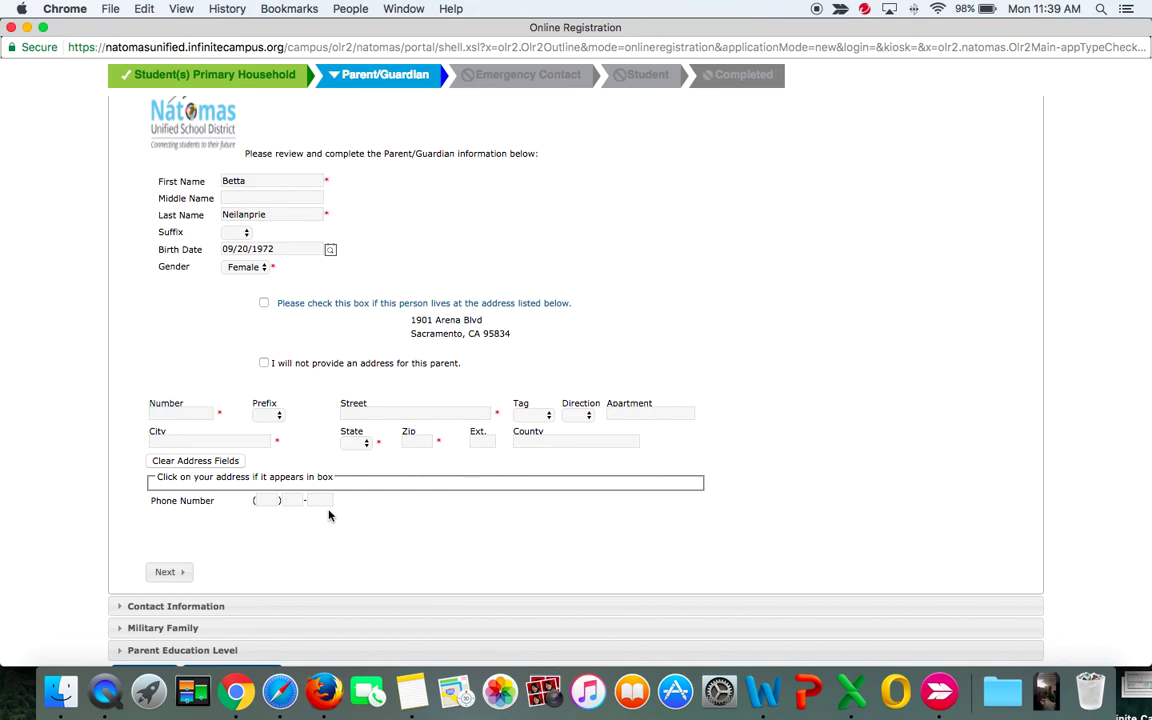
left_click(264, 305)
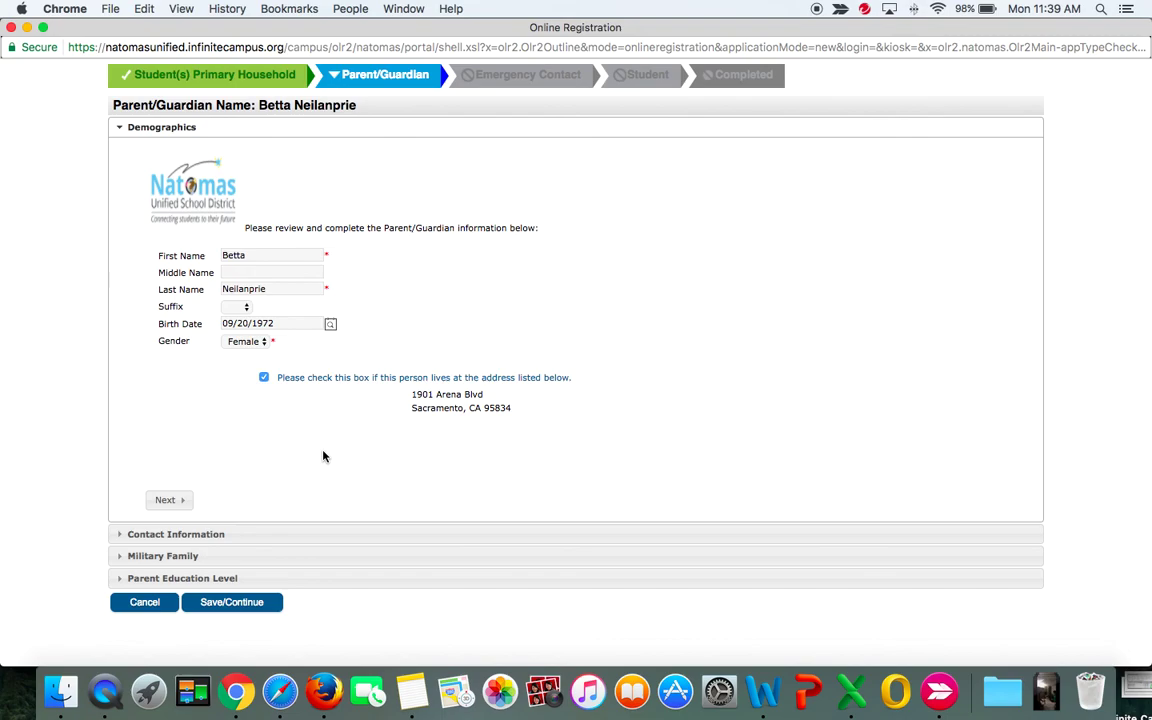
Enter the second guardian's cell phone number and e-mail address.
left_click(166, 501)
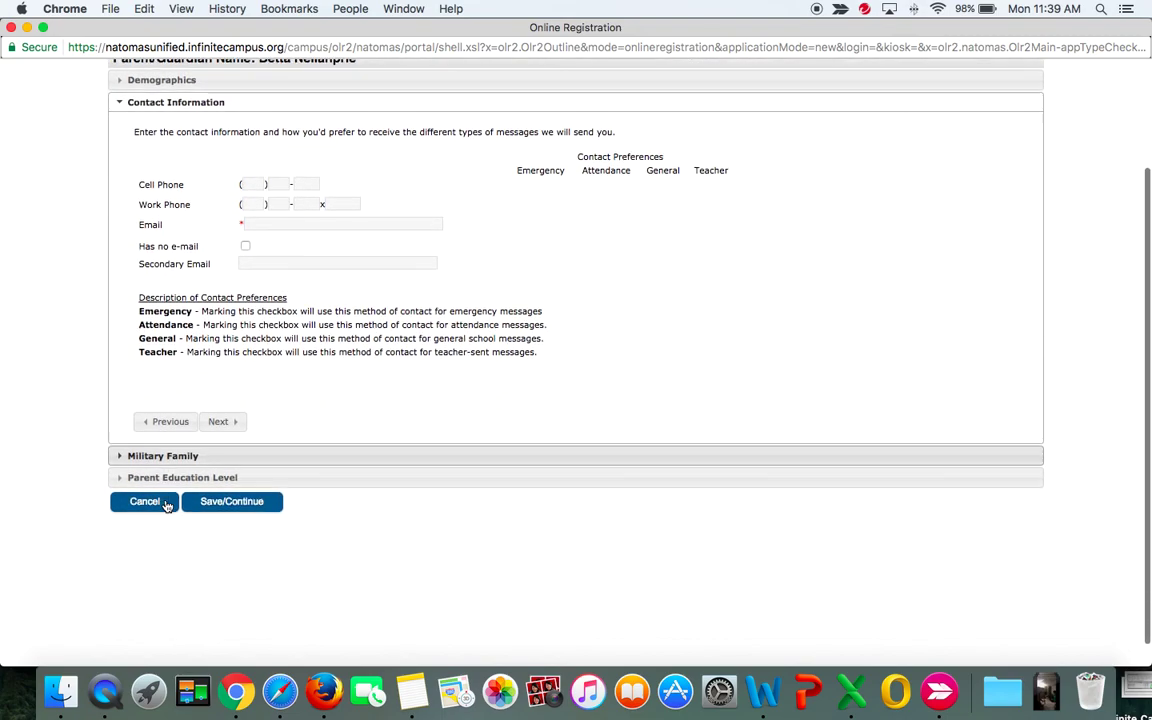
left_click(248, 160)
type("916 )222 -2222")
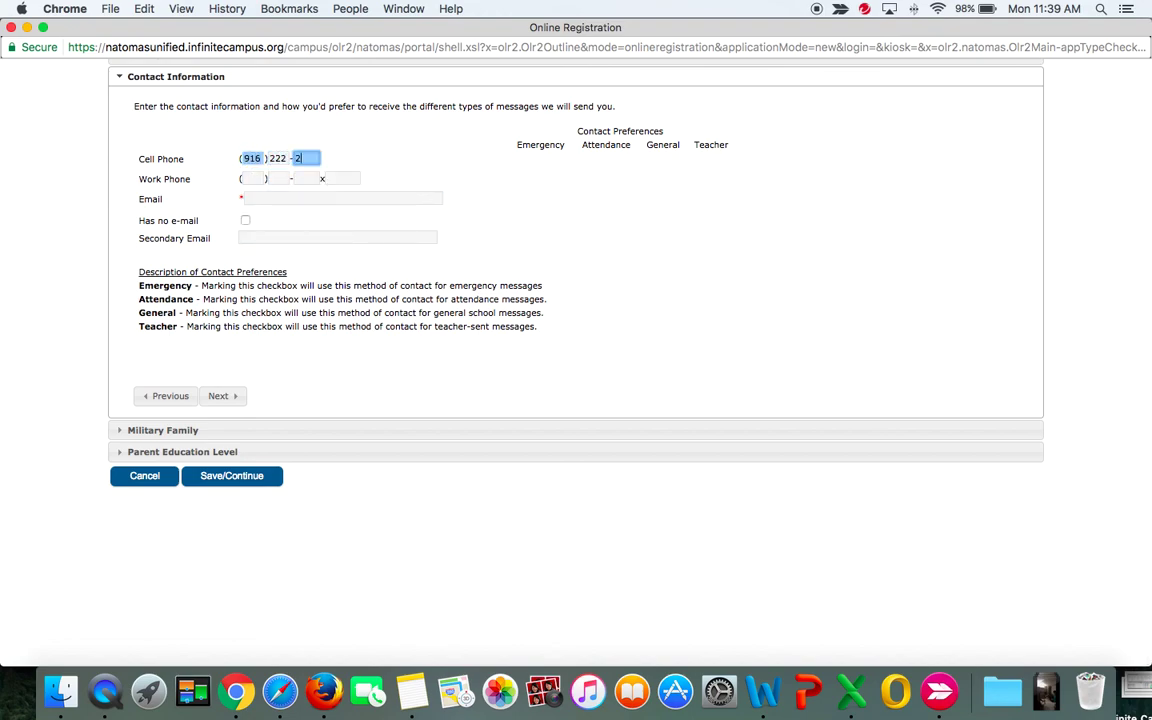
left_click(280, 213)
type("bet")
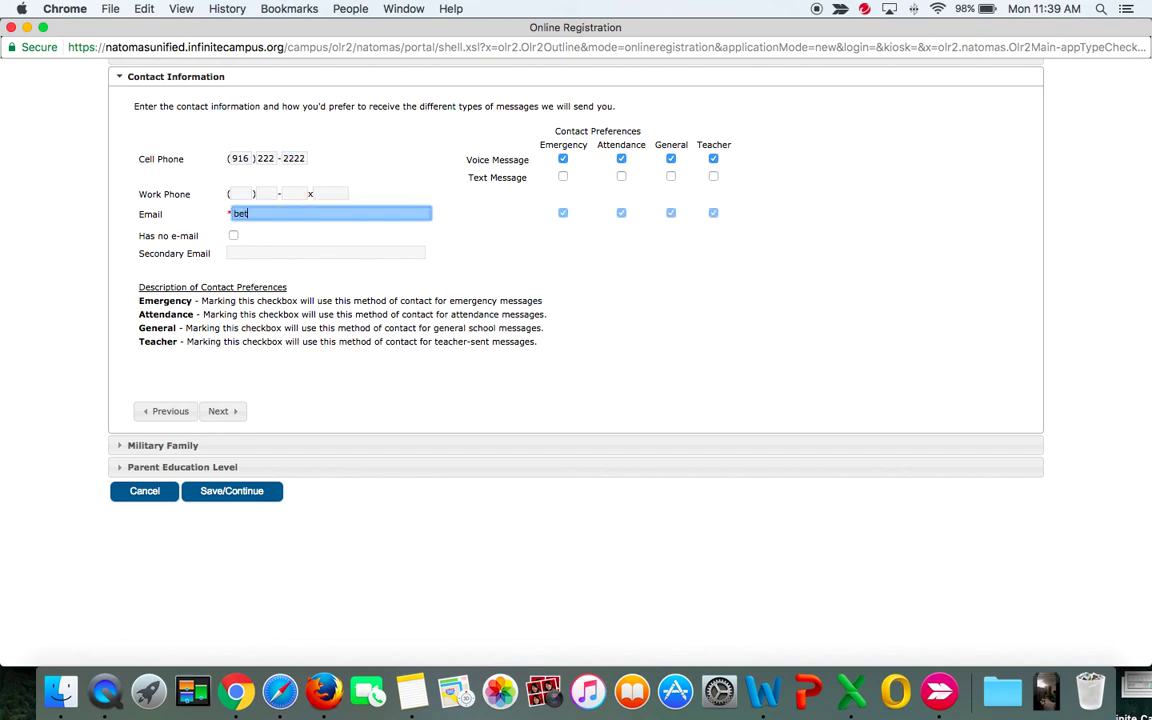
type("ta@n")
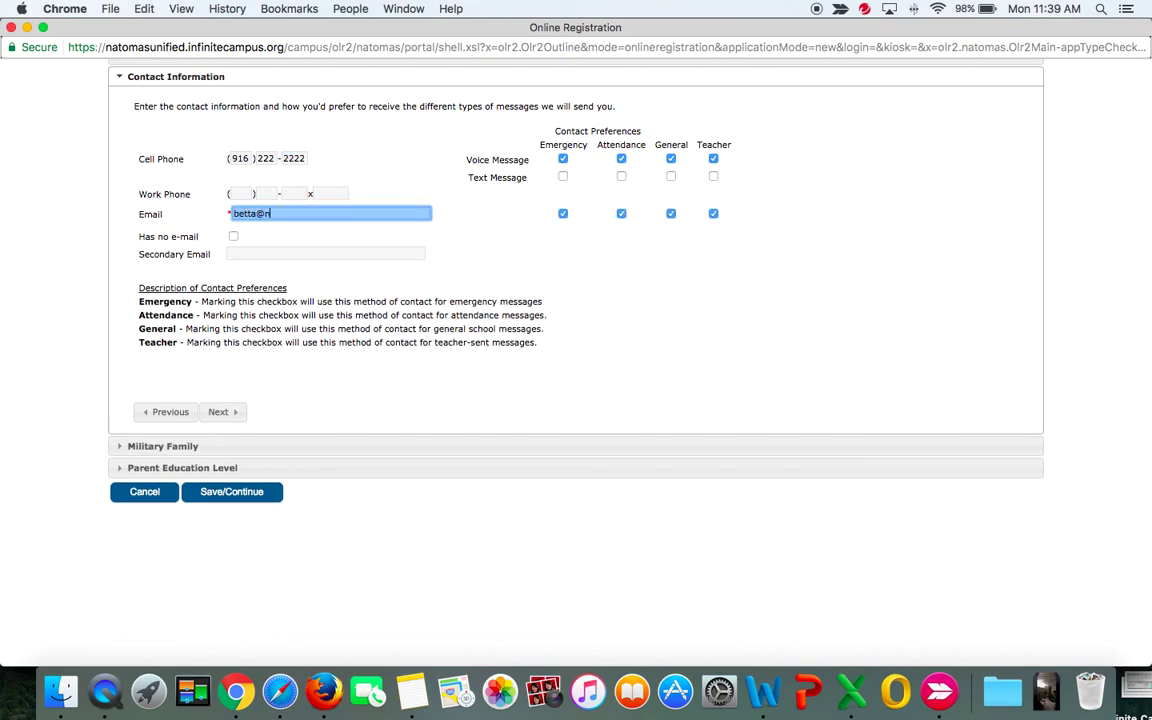
type("omail.non")
Mark the second guardian as non-military with College Graduate education, then save.
left_click(220, 411)
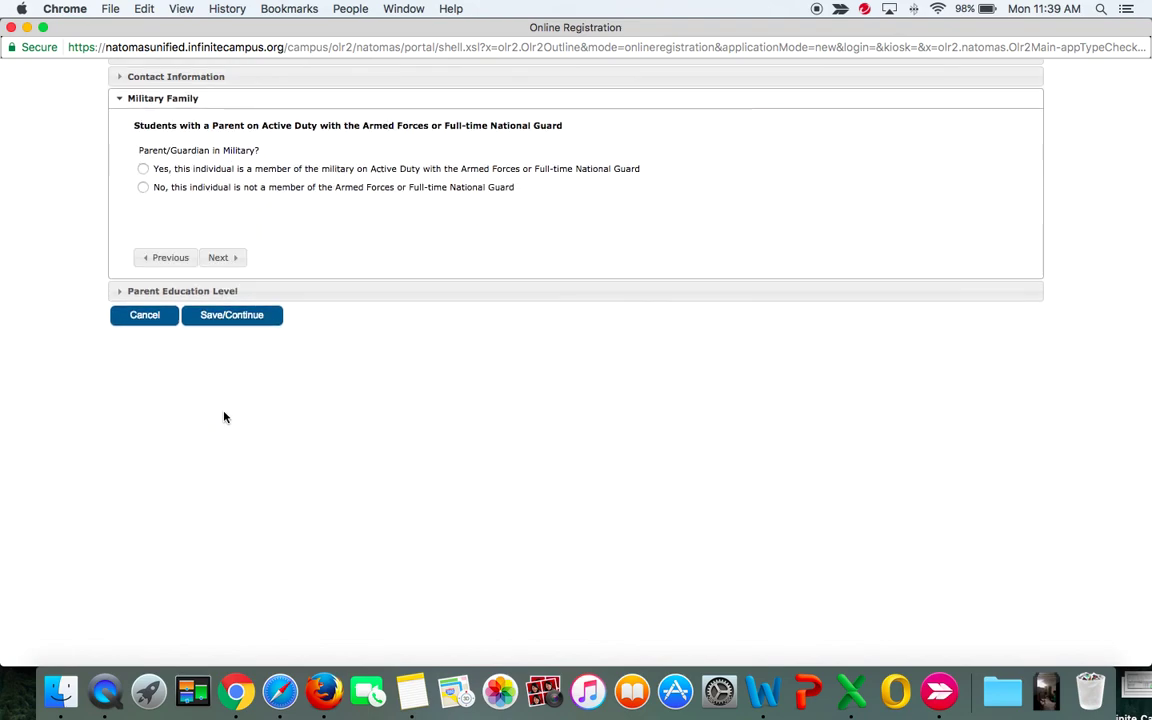
left_click(143, 190)
left_click(218, 257)
left_click(413, 150)
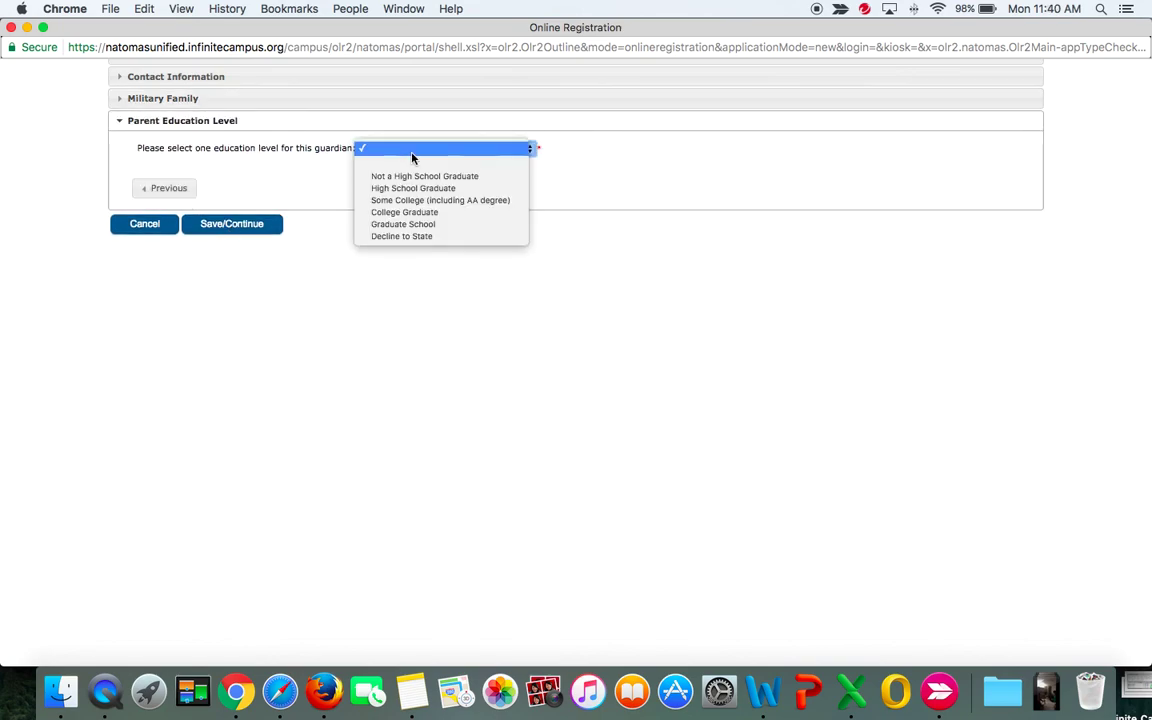
left_click(410, 212)
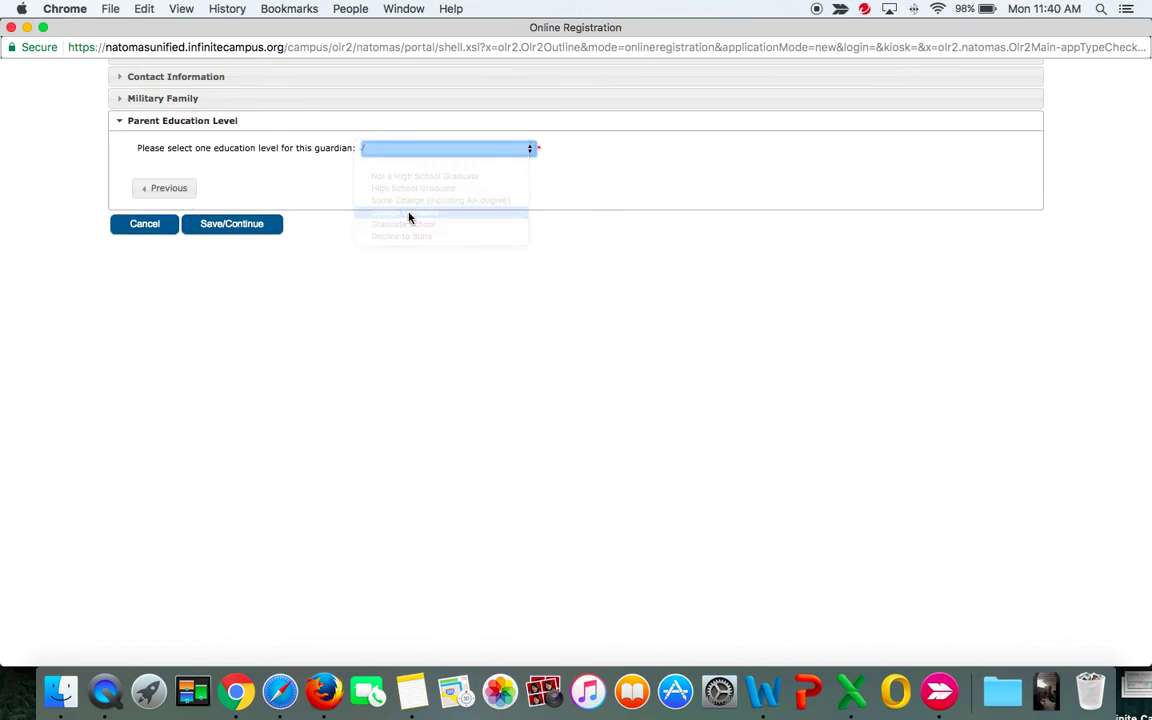
left_click(231, 224)
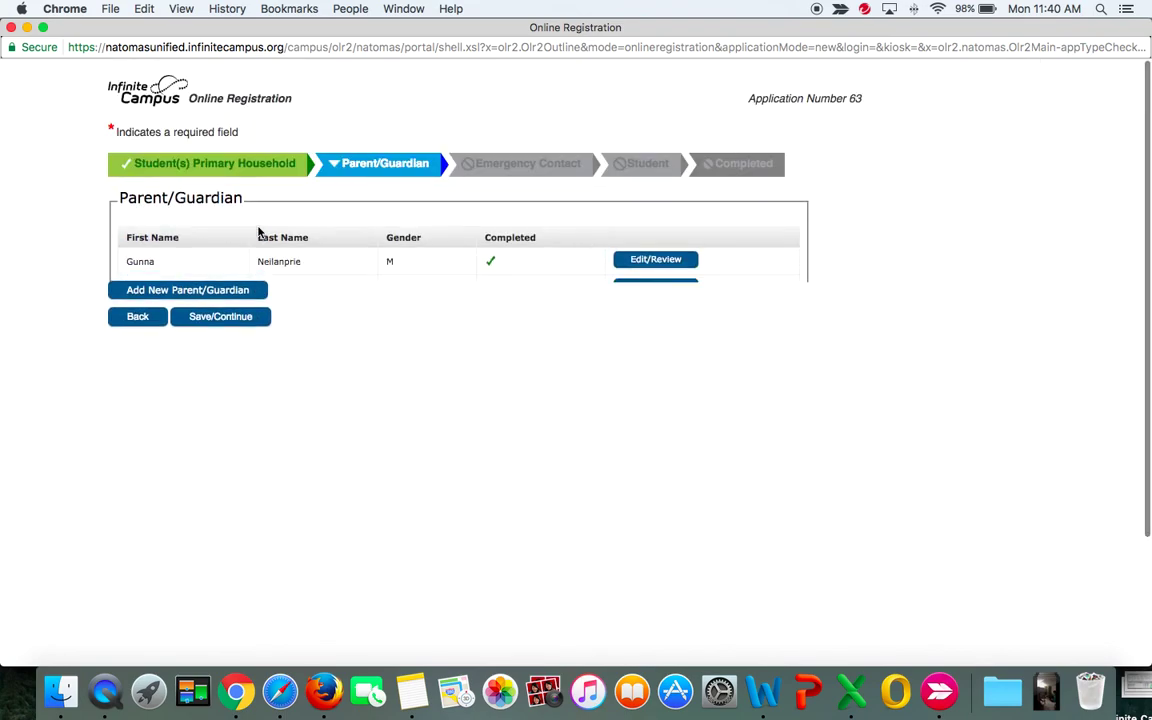